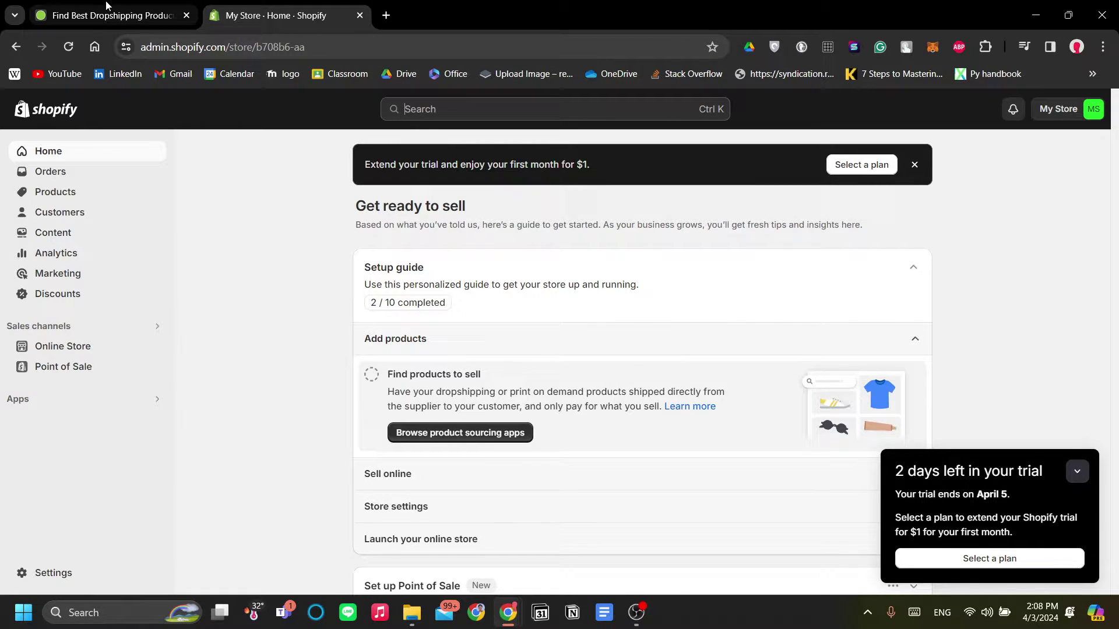
# Switch from the Shopify admin to the doba.com tab showing the Doba dropshipping site
pyautogui.click(106, 7)
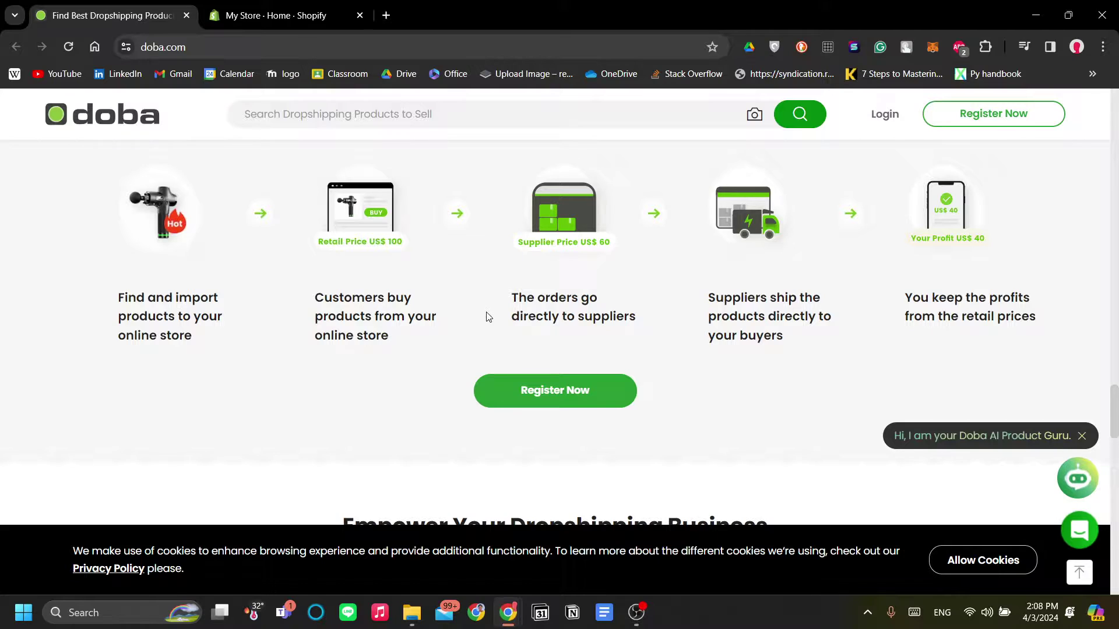
pyautogui.scroll(2, 411, 328)
pyautogui.scroll(-1, 410, 326)
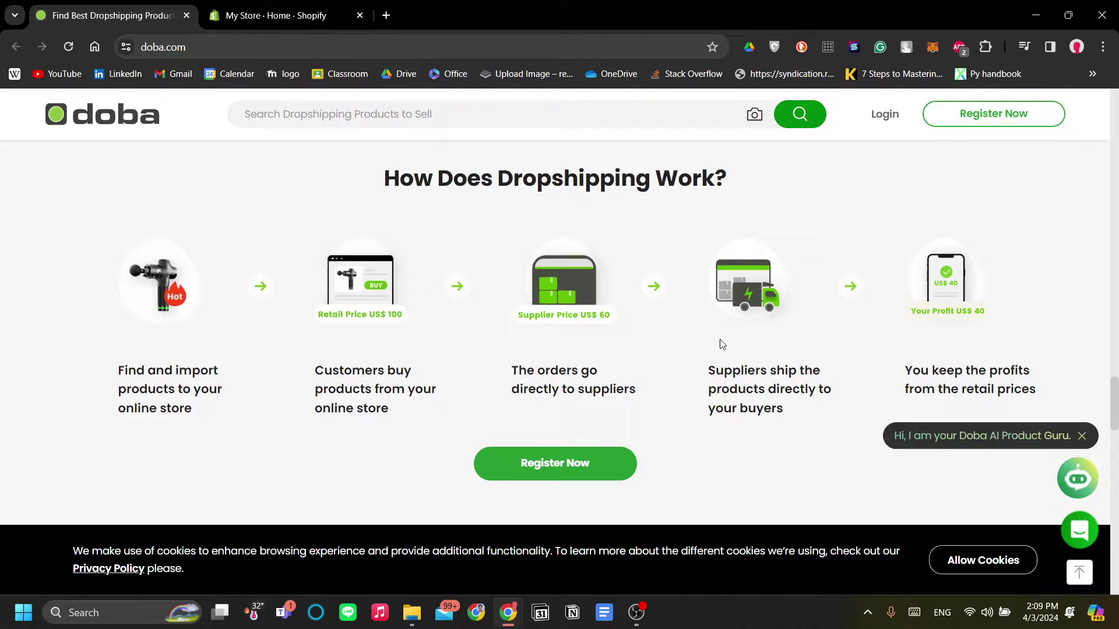
pyautogui.scroll(-1, 670, 332)
pyautogui.scroll(1, 669, 332)
pyautogui.scroll(-1, 669, 333)
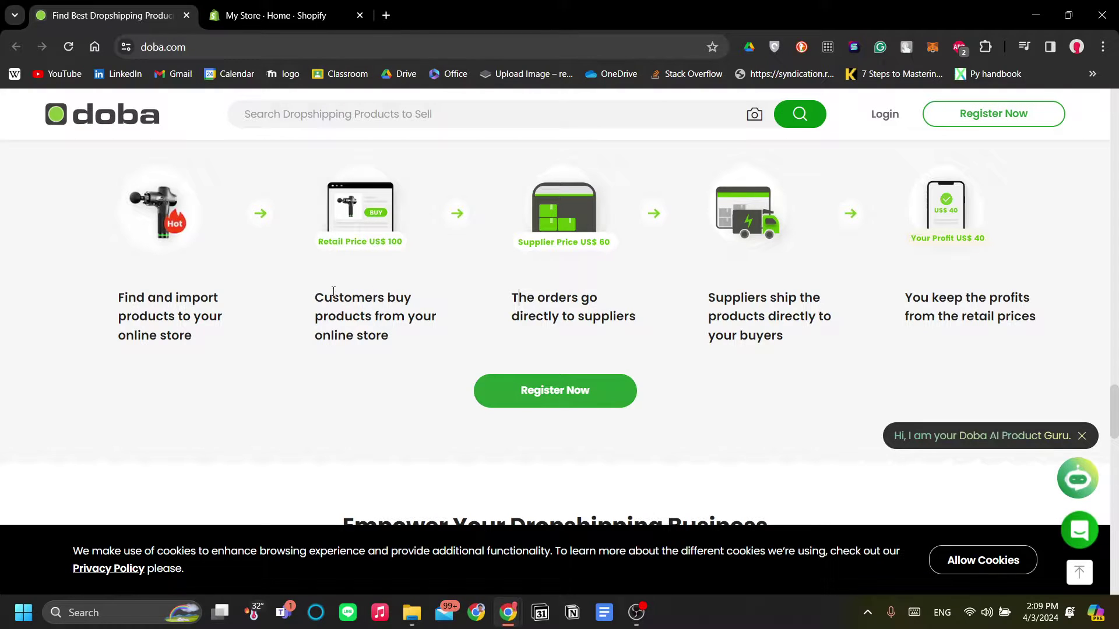
pyautogui.scroll(1, 403, 359)
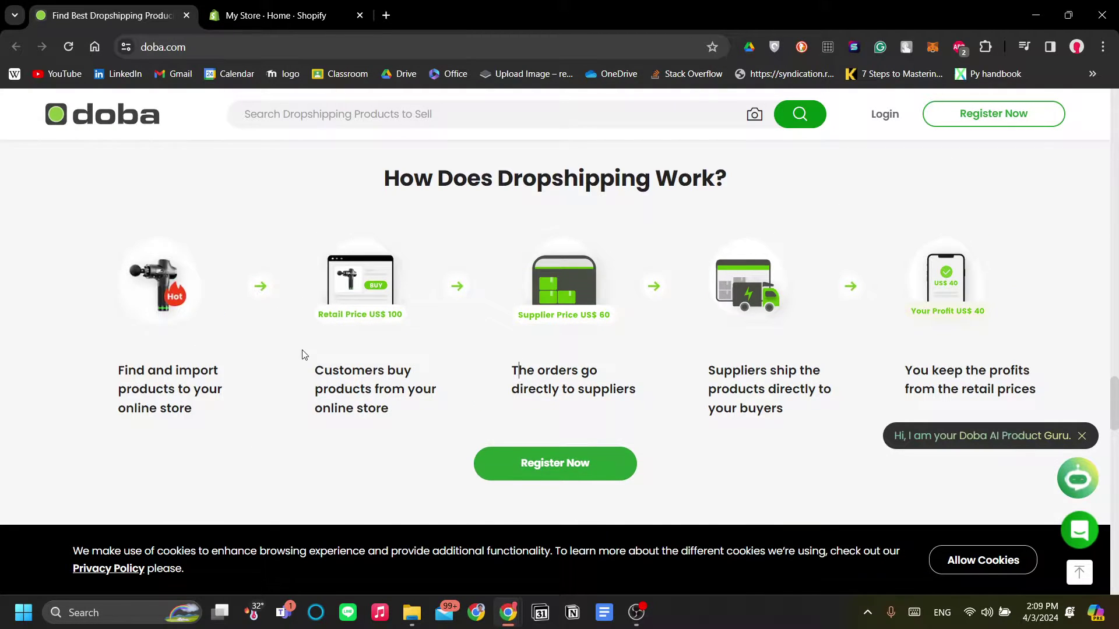
pyautogui.scroll(-1, 298, 356)
pyautogui.moveTo(123, 300); pyautogui.dragTo(206, 367)
pyautogui.click(213, 367)
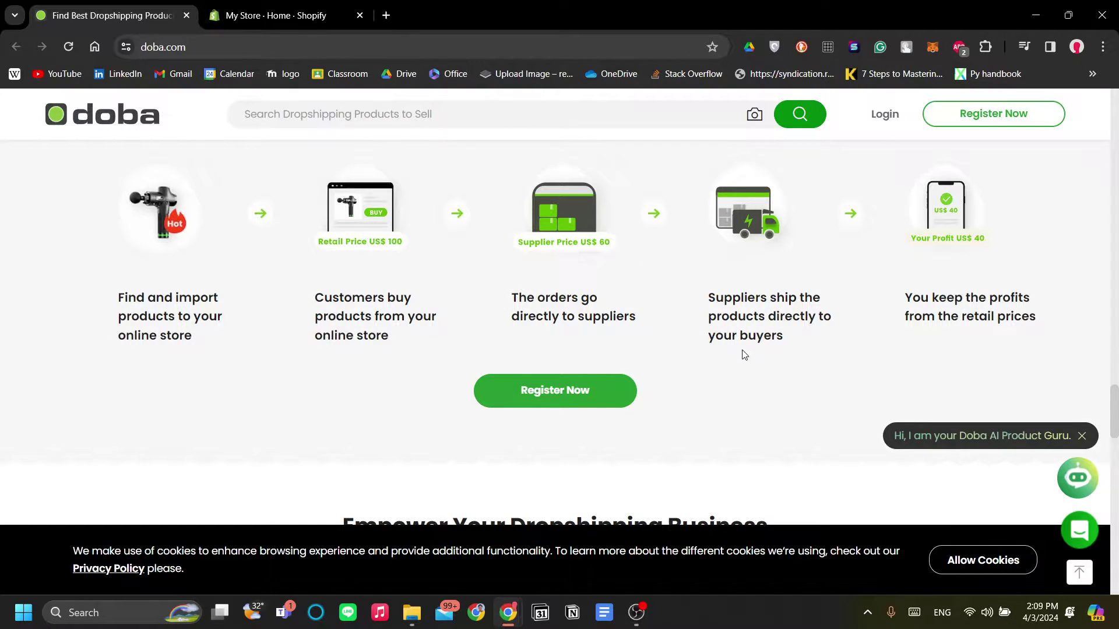
pyautogui.scroll(1, 739, 366)
pyautogui.scroll(-1, 738, 366)
pyautogui.scroll(1, 739, 365)
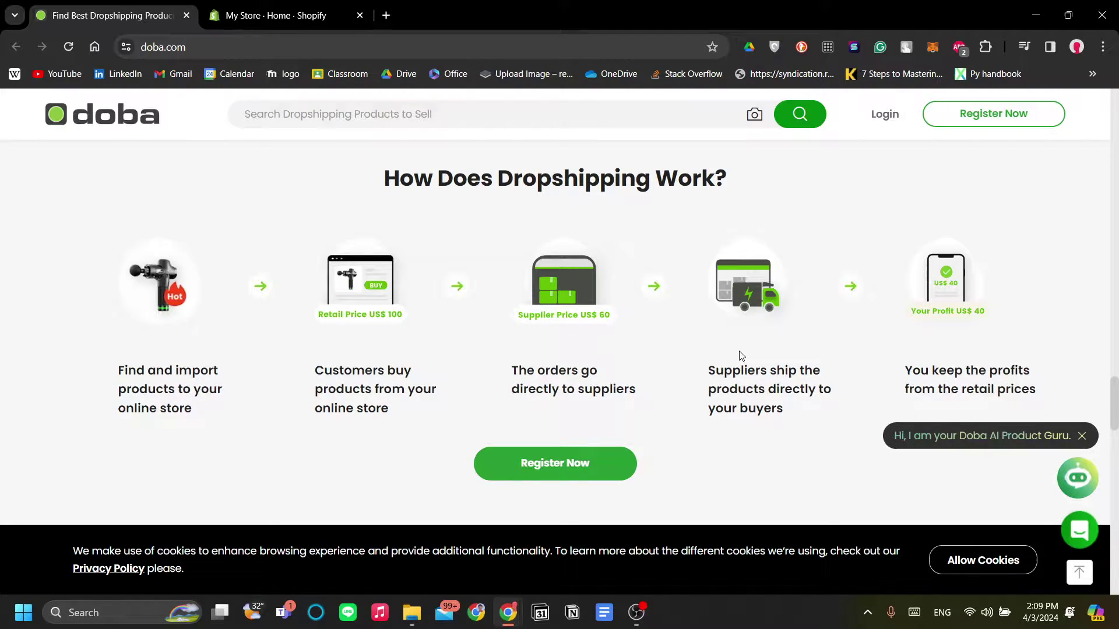
pyautogui.scroll(3, 667, 323)
pyautogui.scroll(2, 671, 308)
pyautogui.scroll(5, 672, 308)
pyautogui.scroll(5, 671, 308)
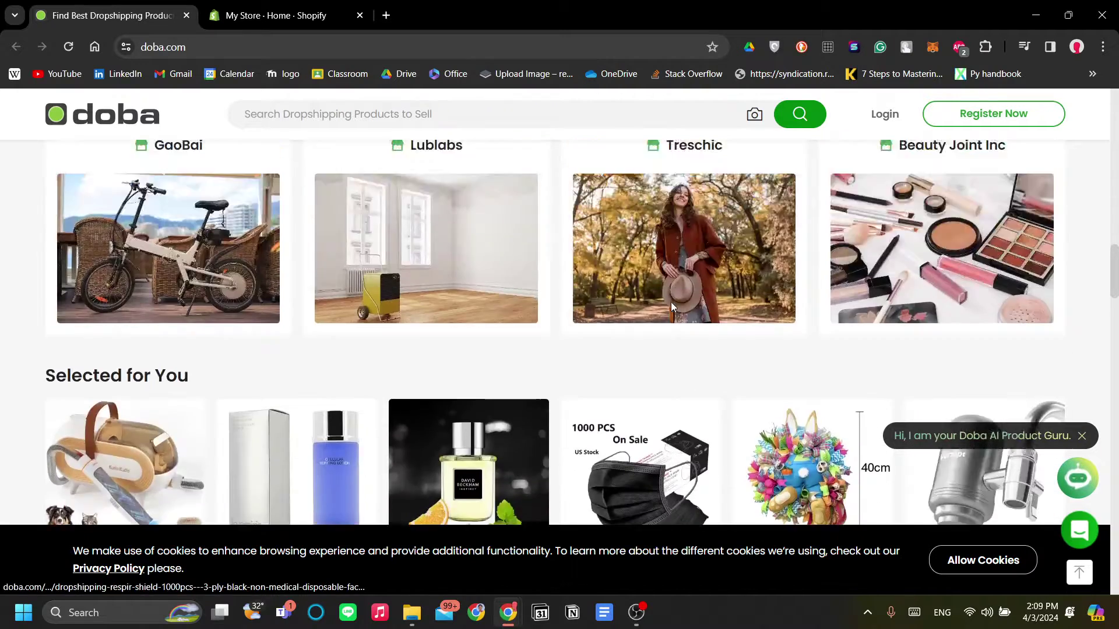
pyautogui.scroll(5, 672, 308)
pyautogui.scroll(5, 671, 308)
pyautogui.scroll(1, 671, 308)
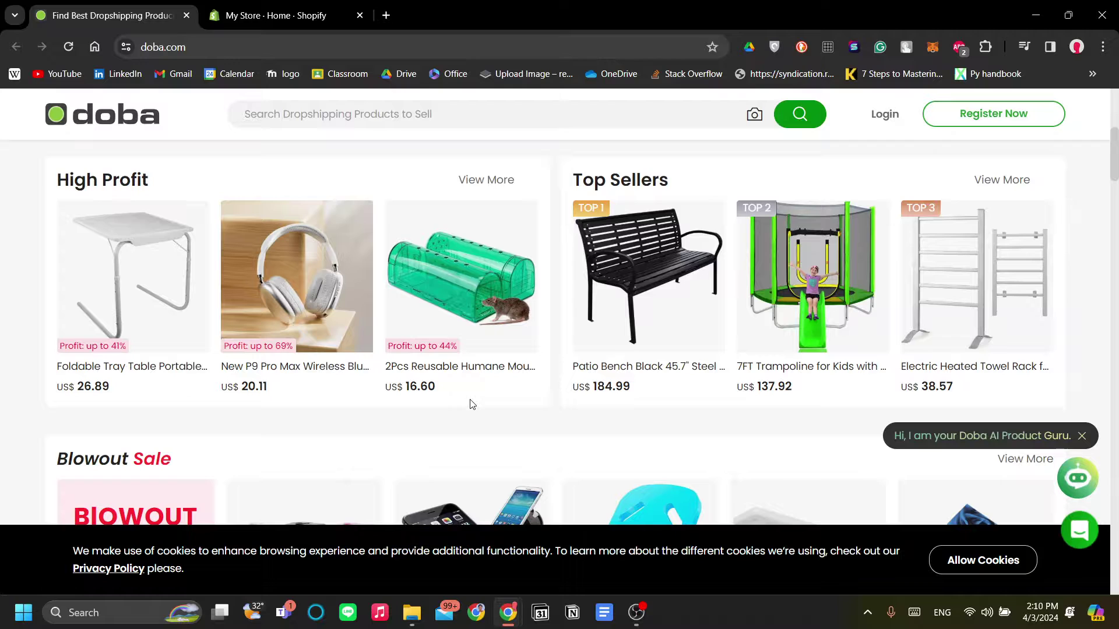
# Check the Shopify store admin tab, then return to the Doba product catalogue
pyautogui.click(308, 20)
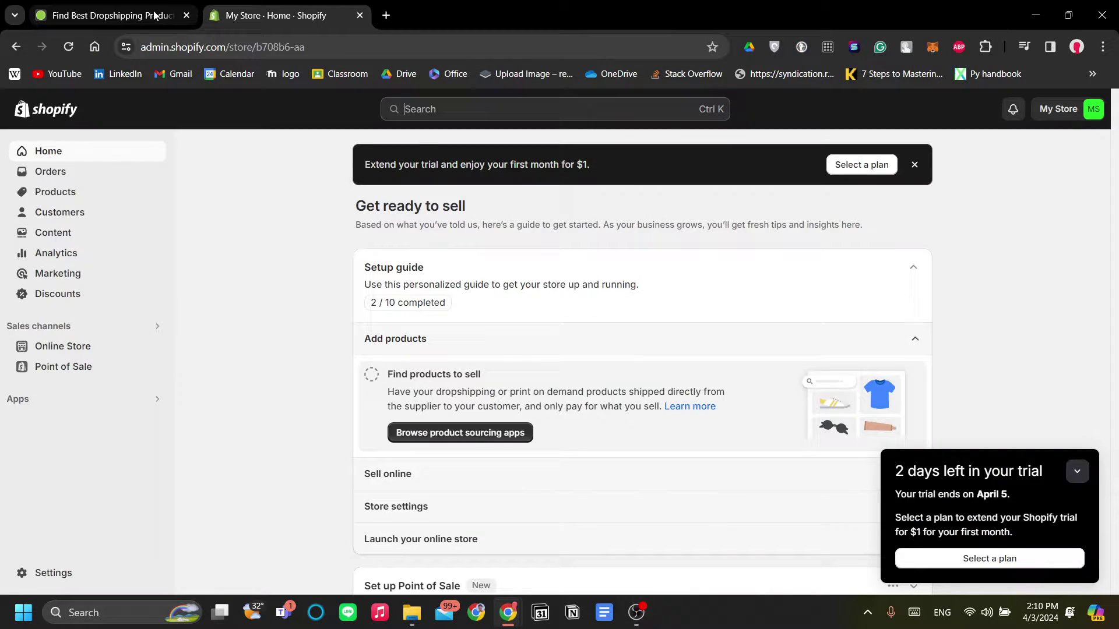
pyautogui.click(154, 15)
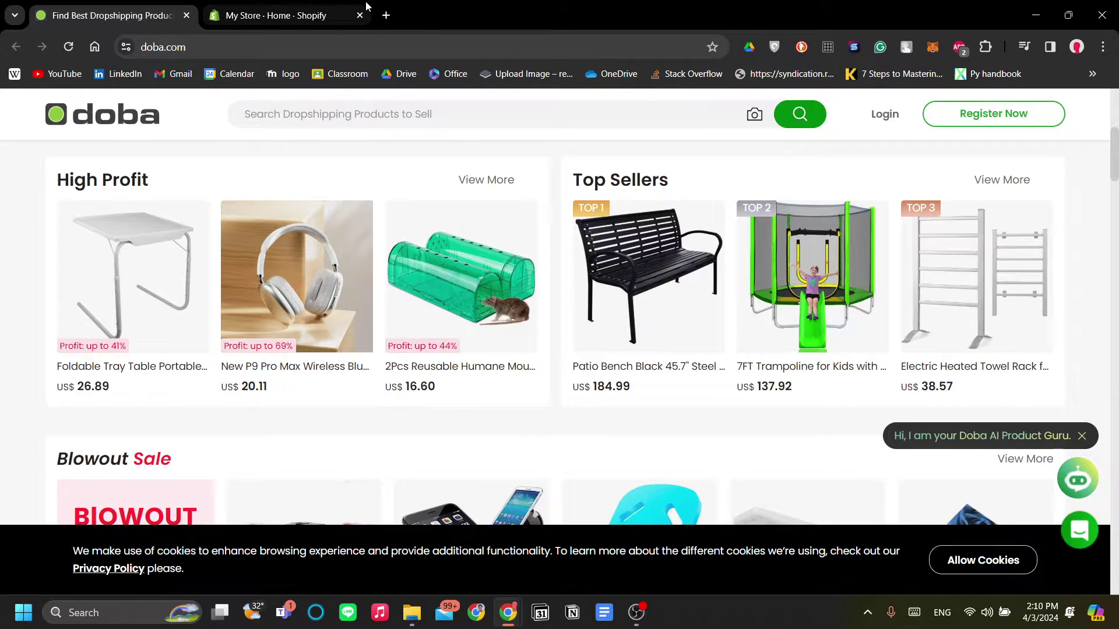
pyautogui.scroll(-2, 470, 397)
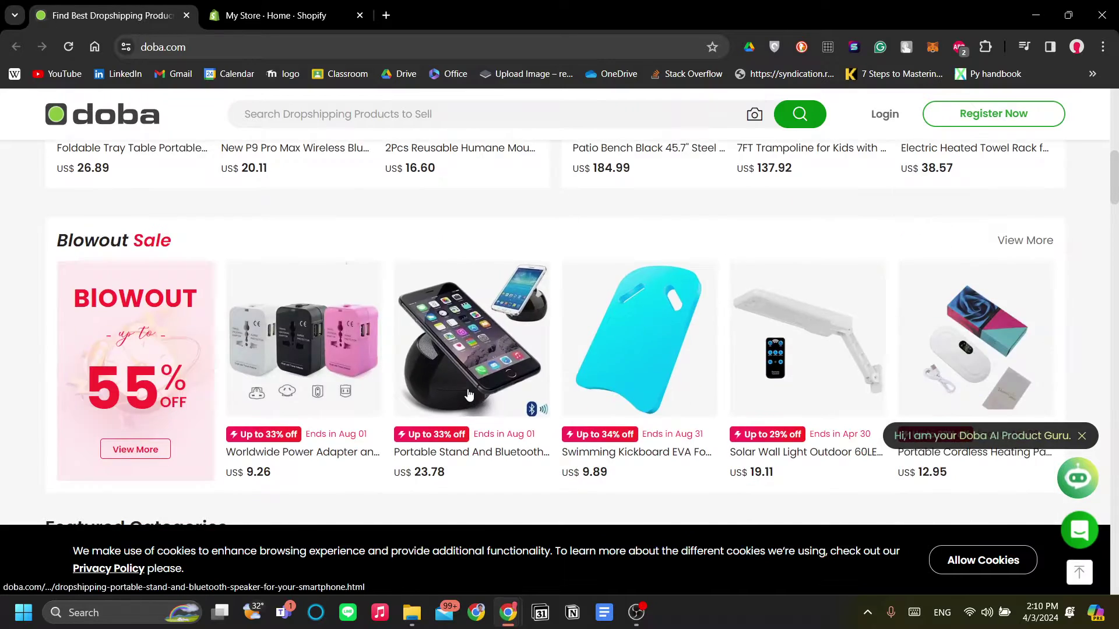
pyautogui.scroll(2, 469, 396)
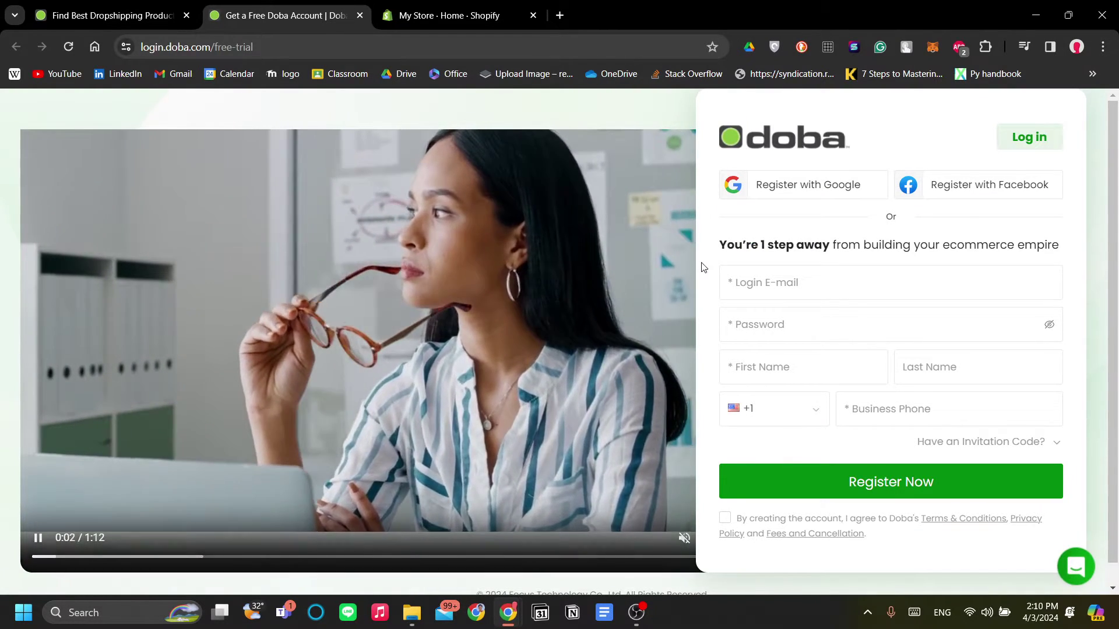
pyautogui.scroll(-1, 694, 270)
pyautogui.scroll(1, 694, 271)
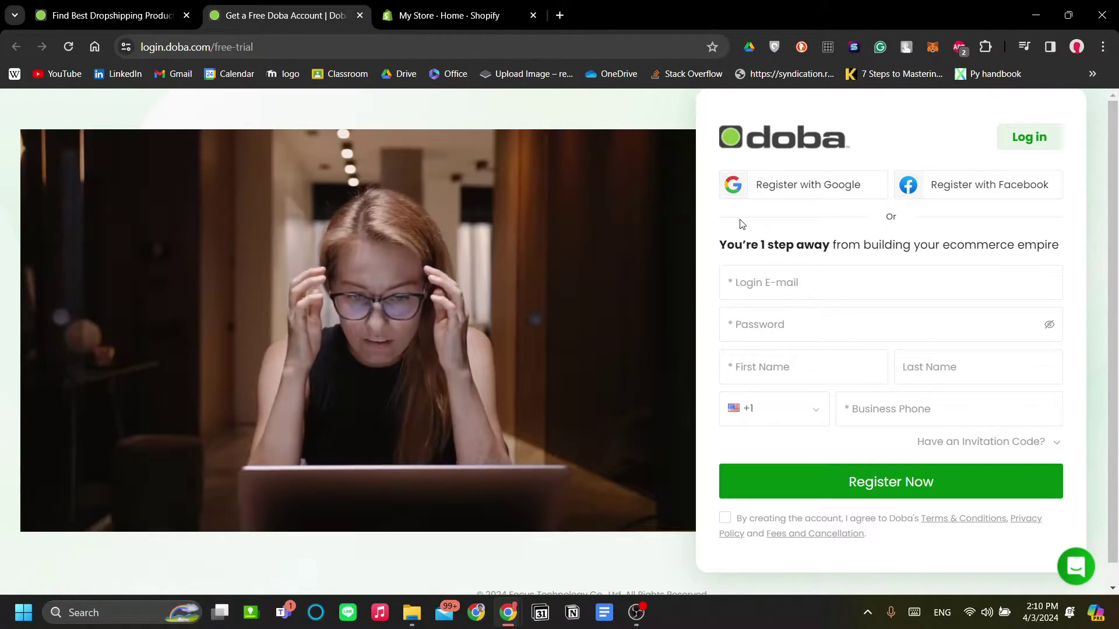
# Start creating a new Doba account on the login.doba.com registration page
pyautogui.click(740, 221)
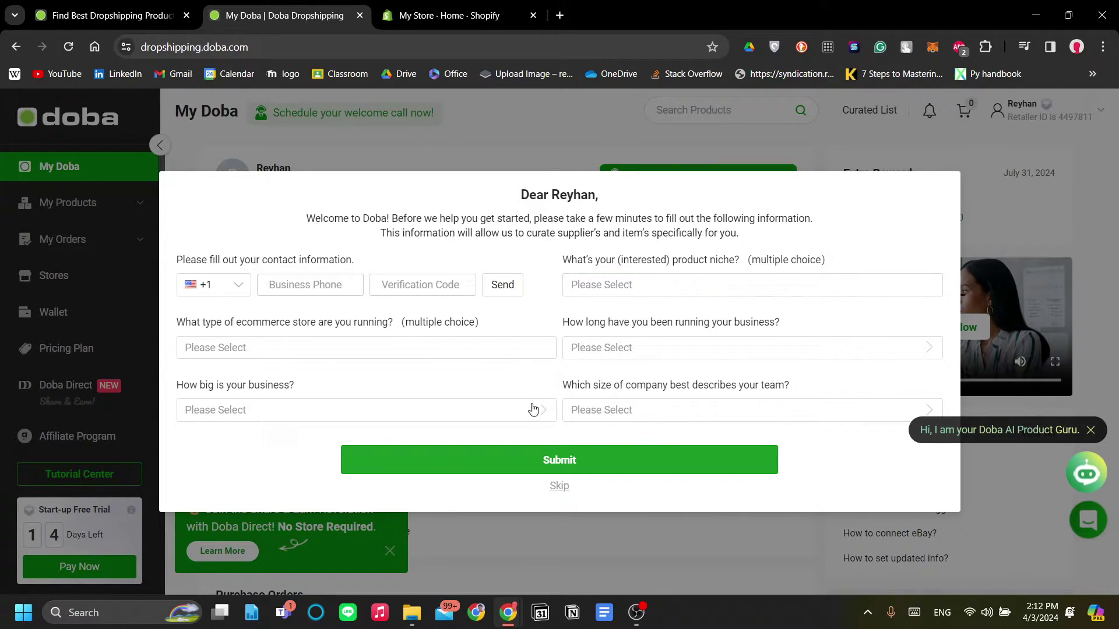
# Skip the contact-and-business questionnaire and choose Continue Trial for the 14-day free plan
pyautogui.click(559, 486)
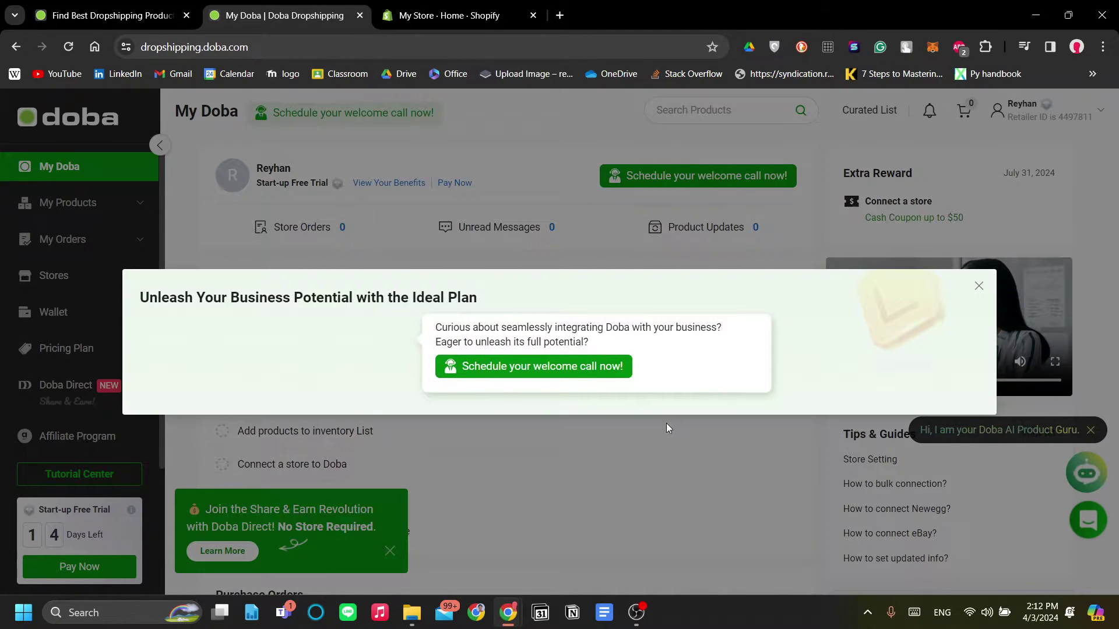
pyautogui.scroll(-1, 553, 433)
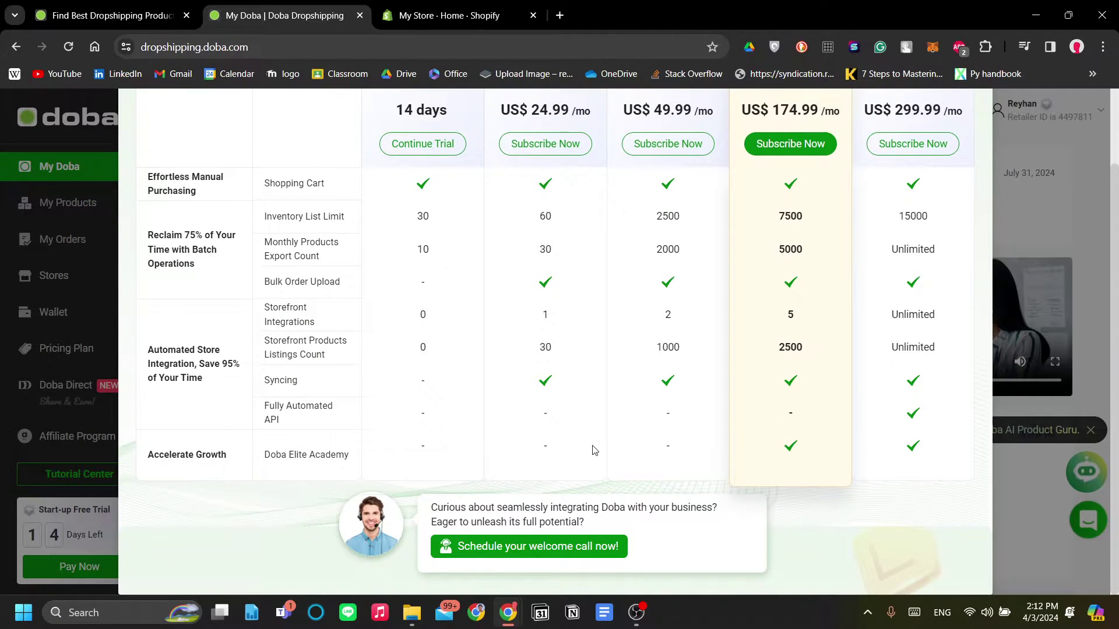
pyautogui.scroll(1, 595, 449)
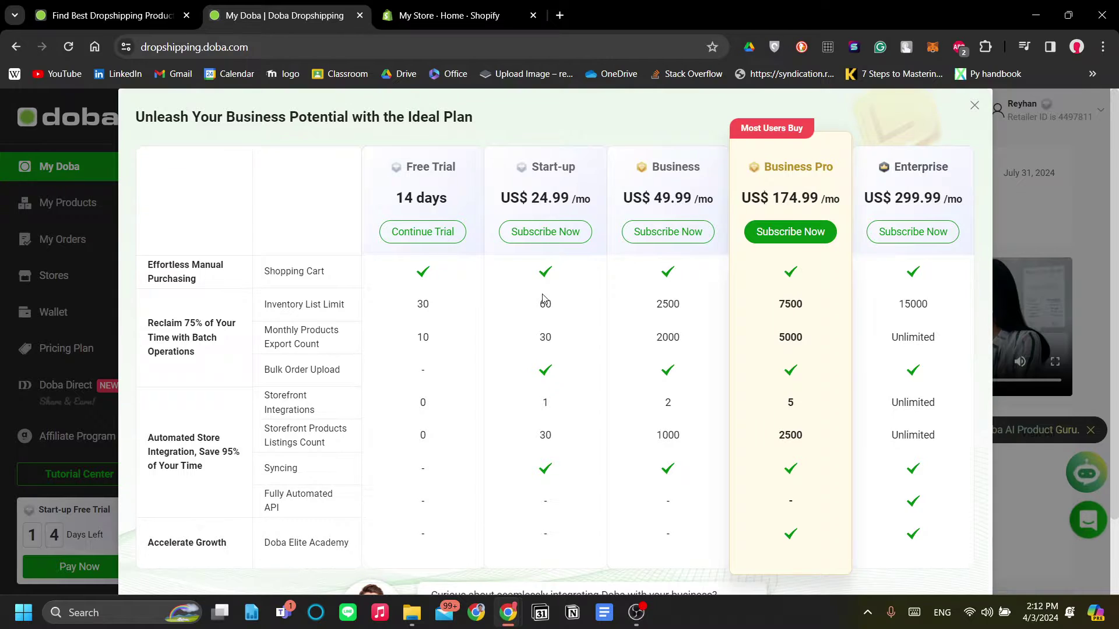
pyautogui.scroll(-2, 540, 302)
pyautogui.scroll(2, 534, 317)
pyautogui.click(449, 241)
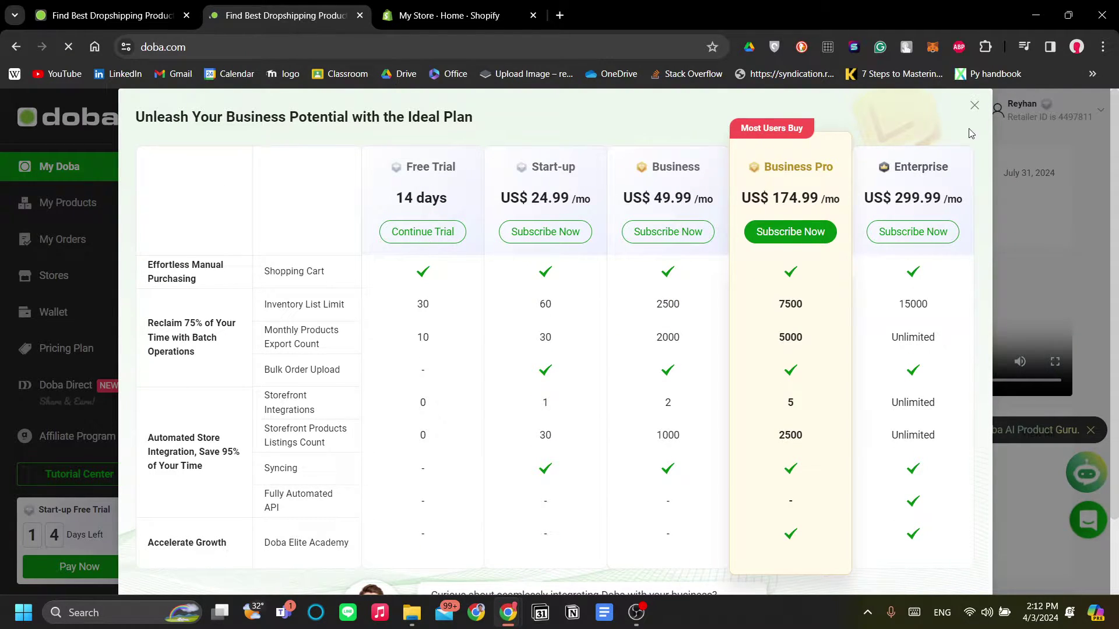
pyautogui.scroll(-1, 416, 272)
pyautogui.scroll(-2, 415, 271)
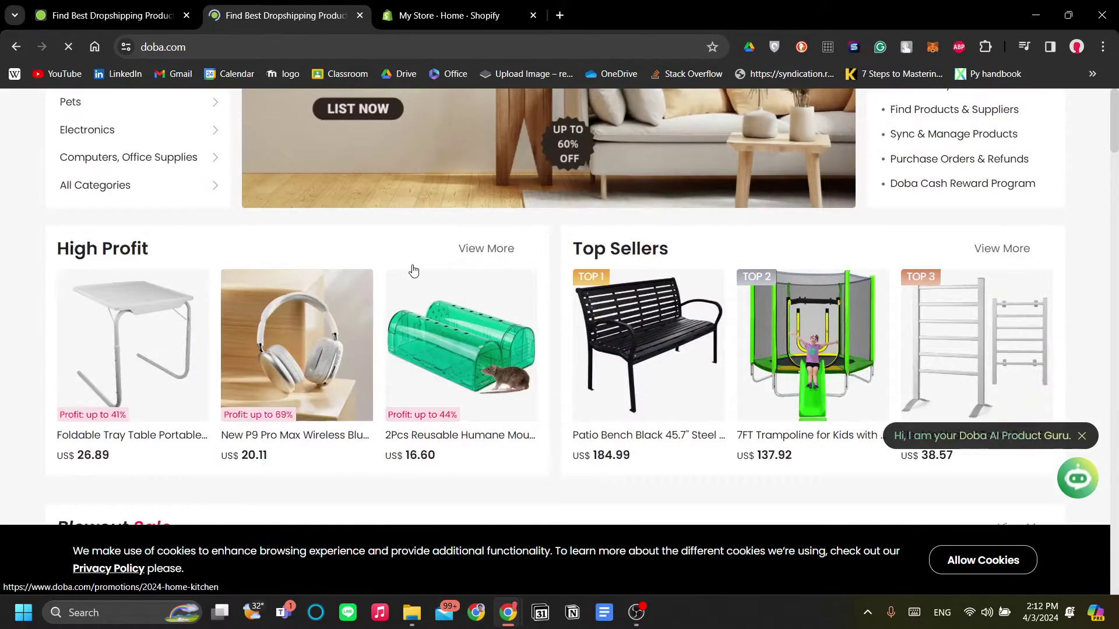
pyautogui.scroll(-3, 411, 267)
pyautogui.scroll(-2, 416, 232)
pyautogui.scroll(-2, 416, 232)
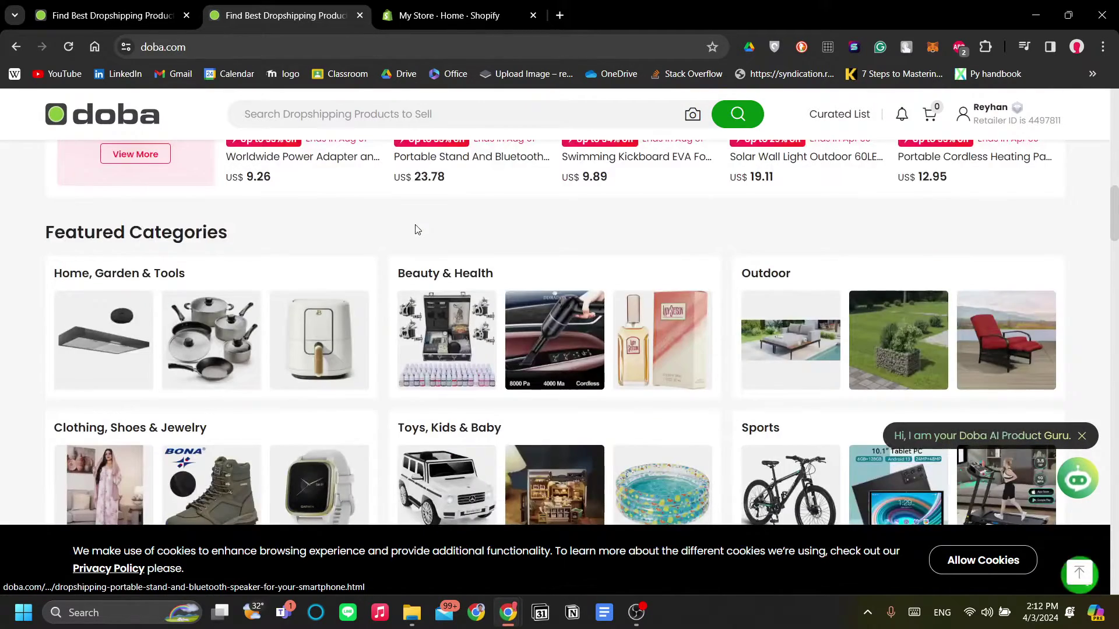
pyautogui.scroll(1, 415, 230)
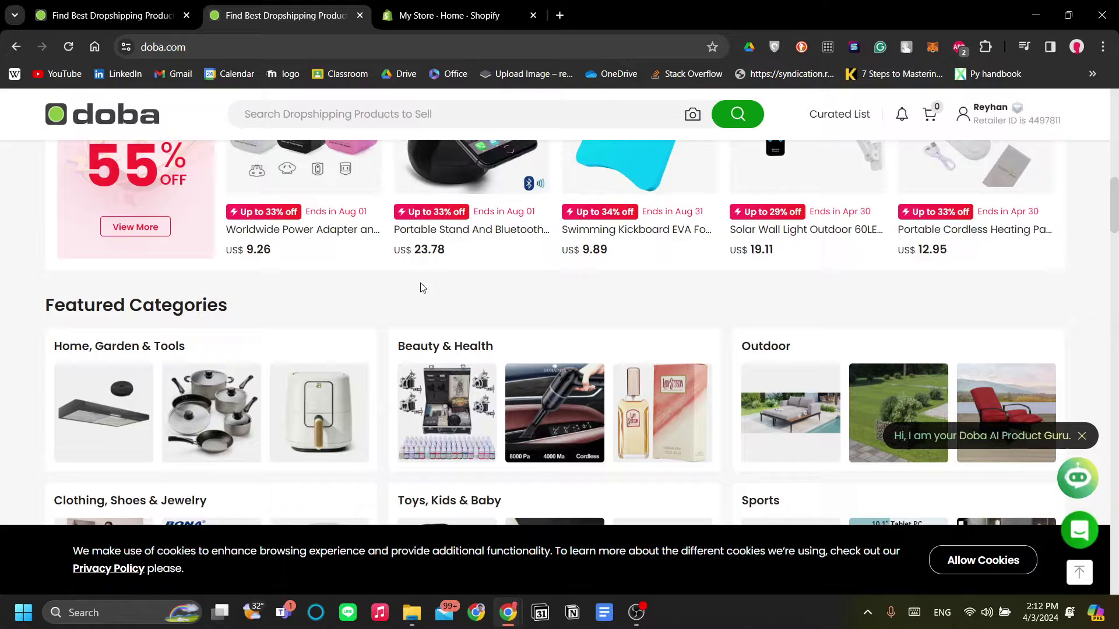
pyautogui.scroll(1, 420, 287)
pyautogui.scroll(1, 430, 282)
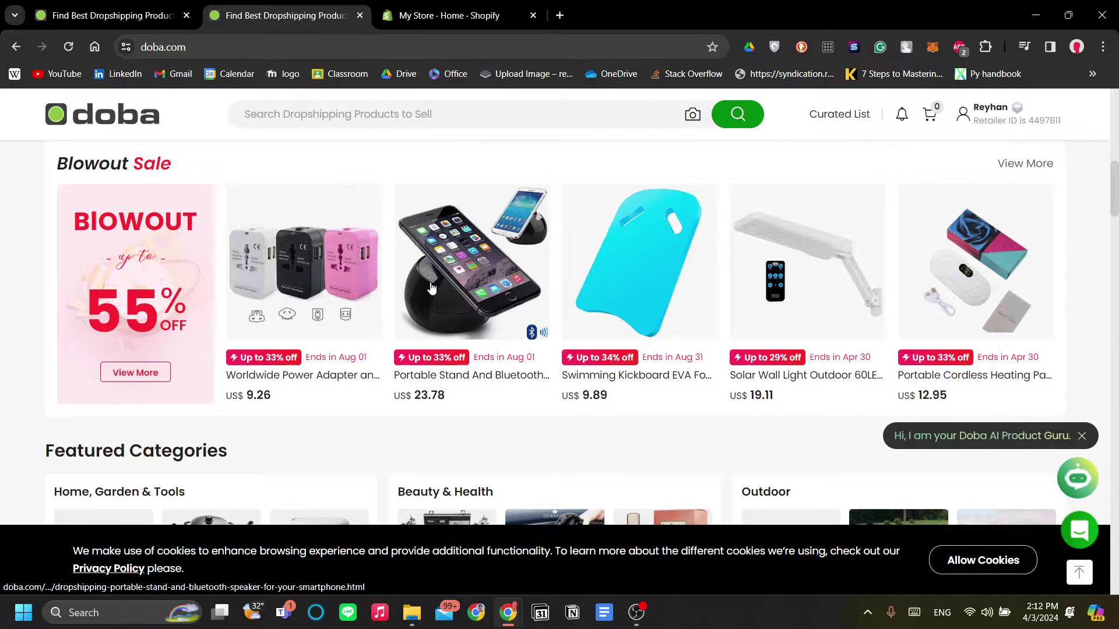
pyautogui.scroll(3, 546, 363)
pyautogui.scroll(2, 555, 365)
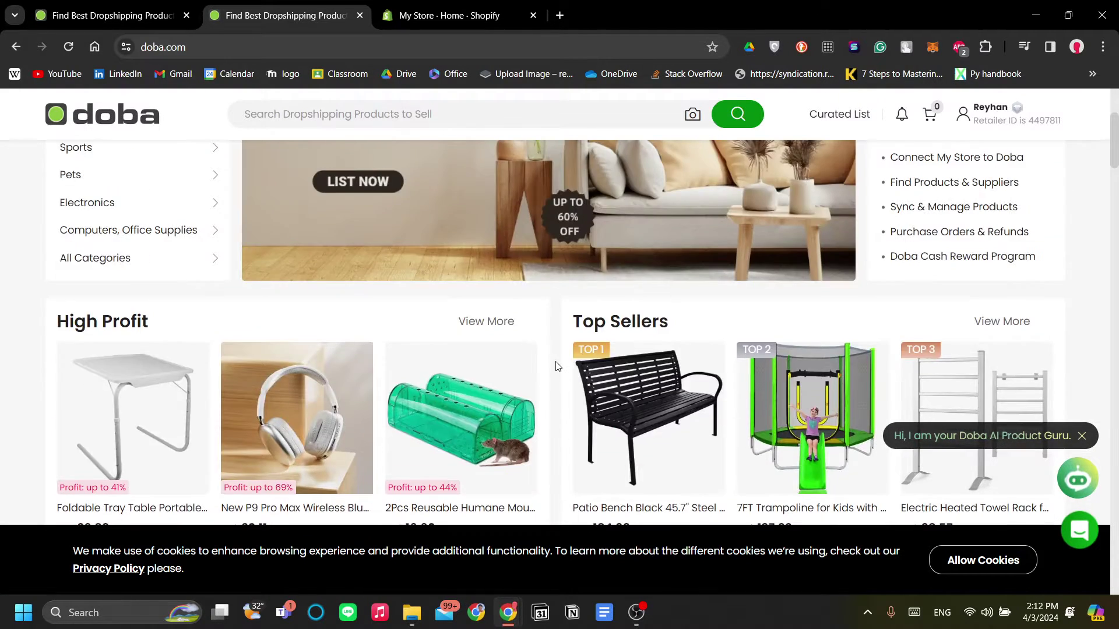
pyautogui.scroll(2, 556, 367)
pyautogui.scroll(-1, 556, 367)
pyautogui.scroll(-2, 556, 367)
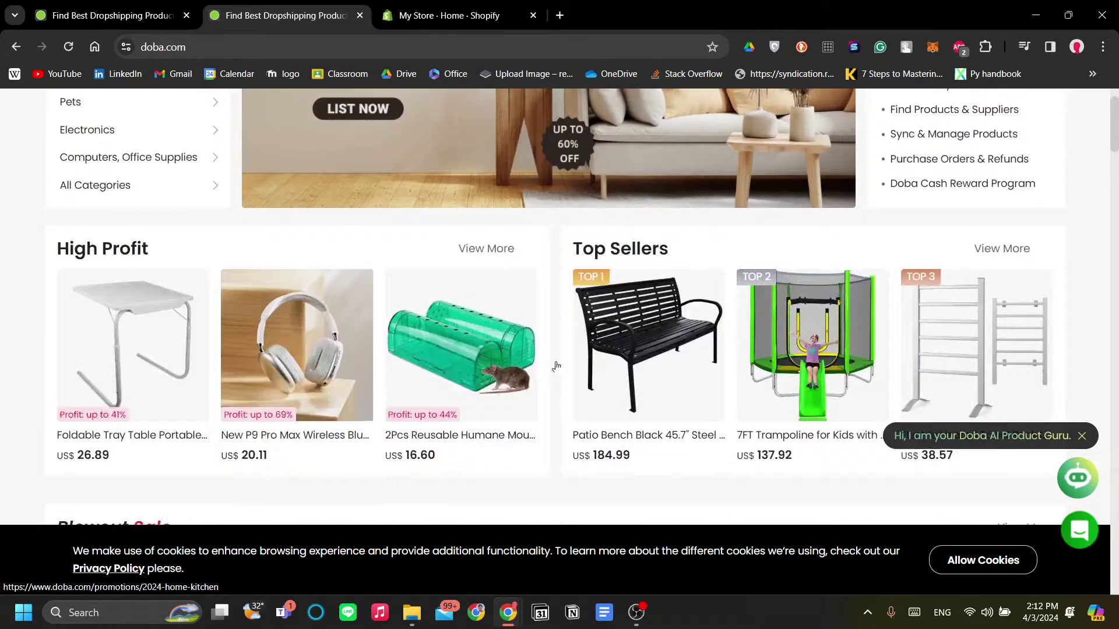
pyautogui.scroll(-2, 556, 368)
pyautogui.scroll(-2, 556, 367)
pyautogui.scroll(2, 557, 367)
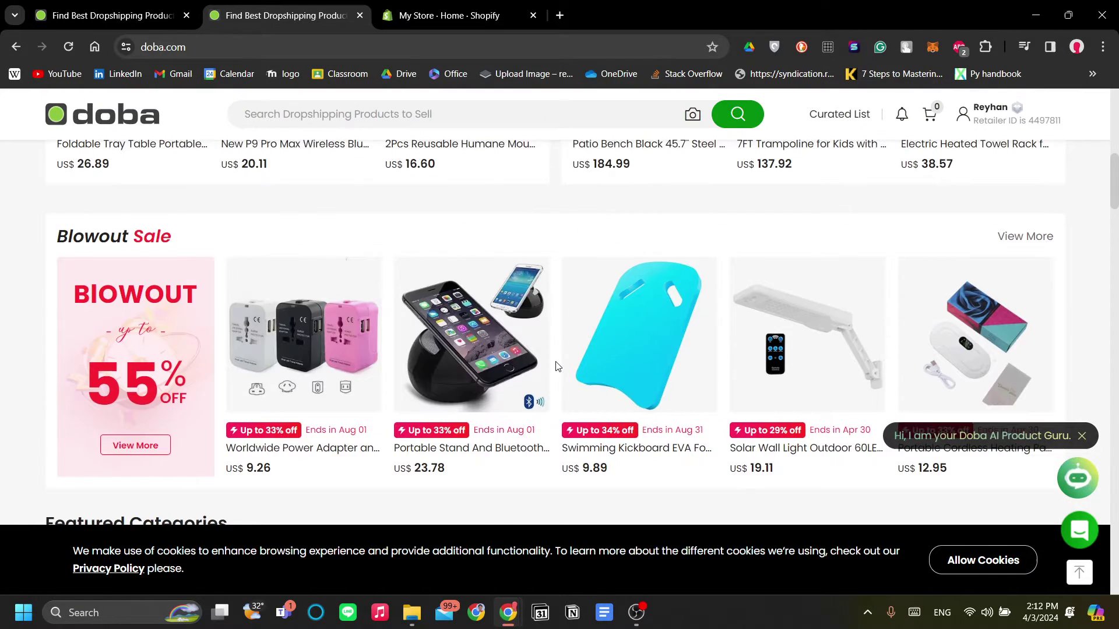
pyautogui.scroll(-1, 556, 367)
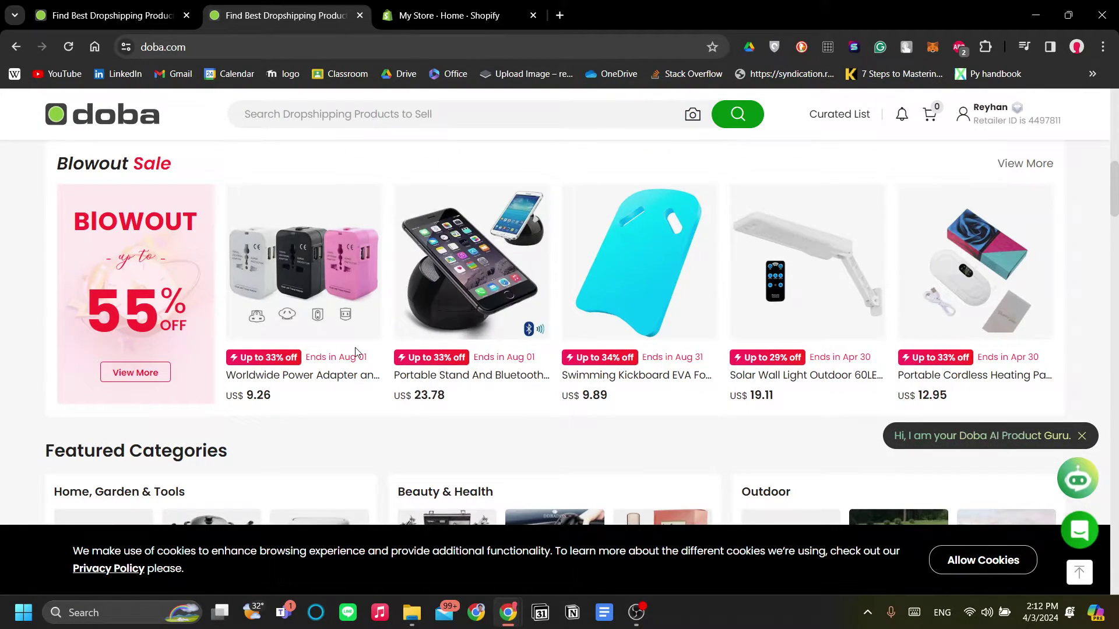
pyautogui.scroll(-1, 356, 352)
pyautogui.scroll(-3, 411, 356)
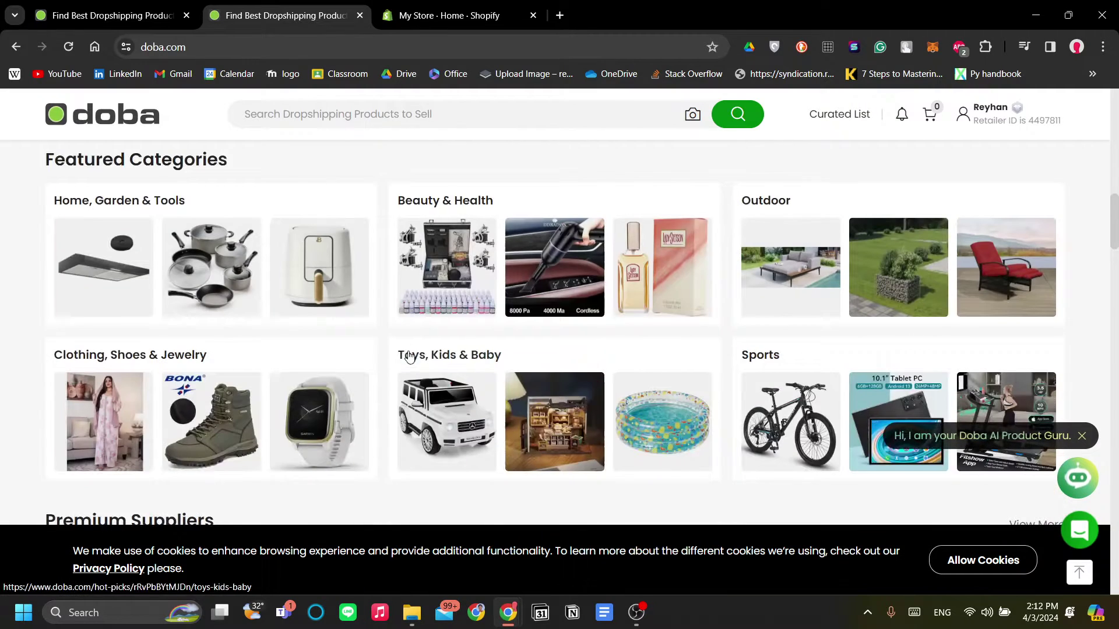
pyautogui.scroll(3, 410, 346)
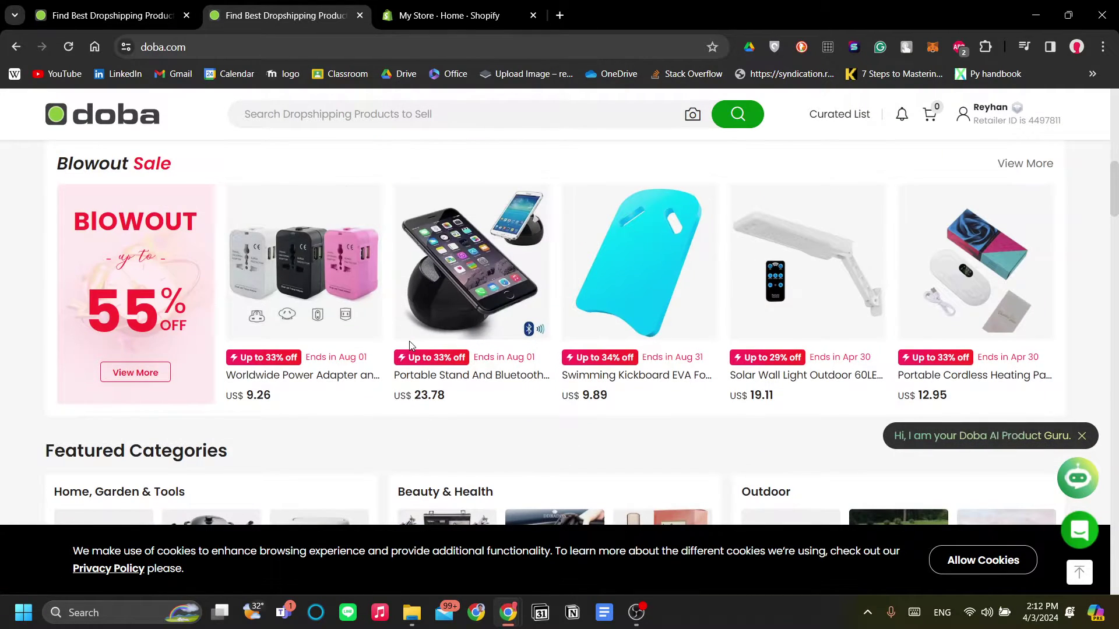
# Open the Worldwide Power Adapter product card from the Blowout Sale listings
pyautogui.click(327, 376)
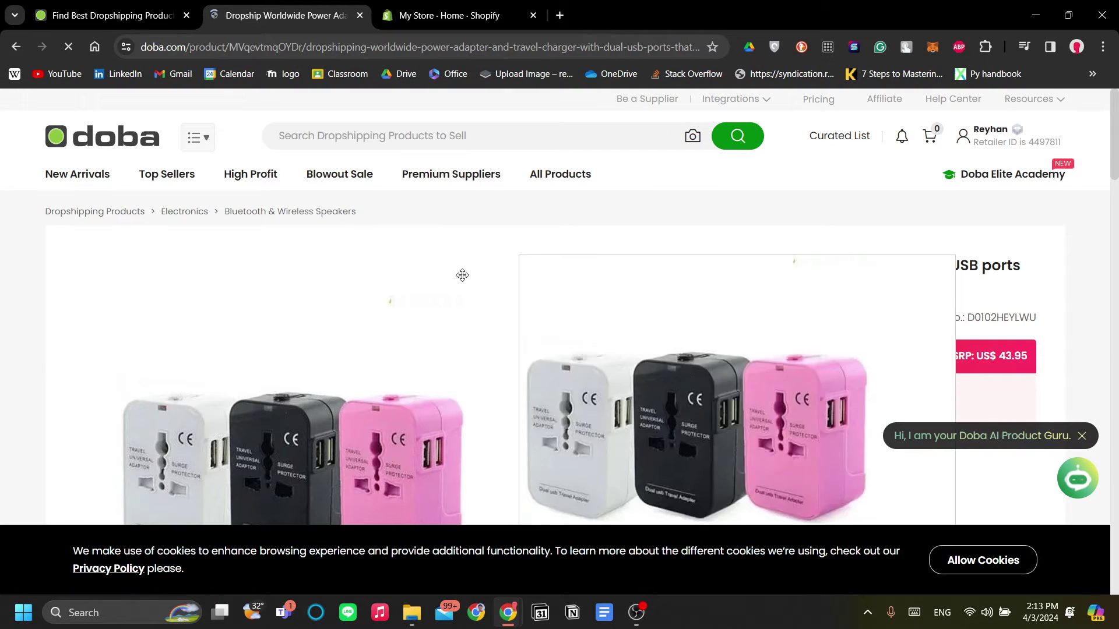
pyautogui.scroll(-2, 539, 353)
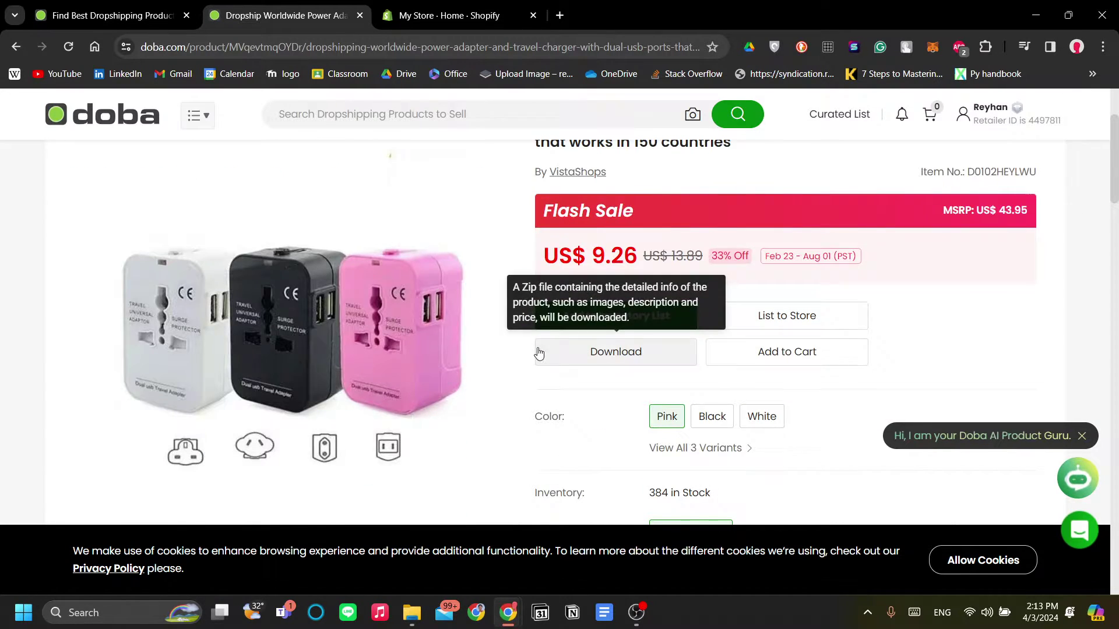
pyautogui.scroll(1, 539, 352)
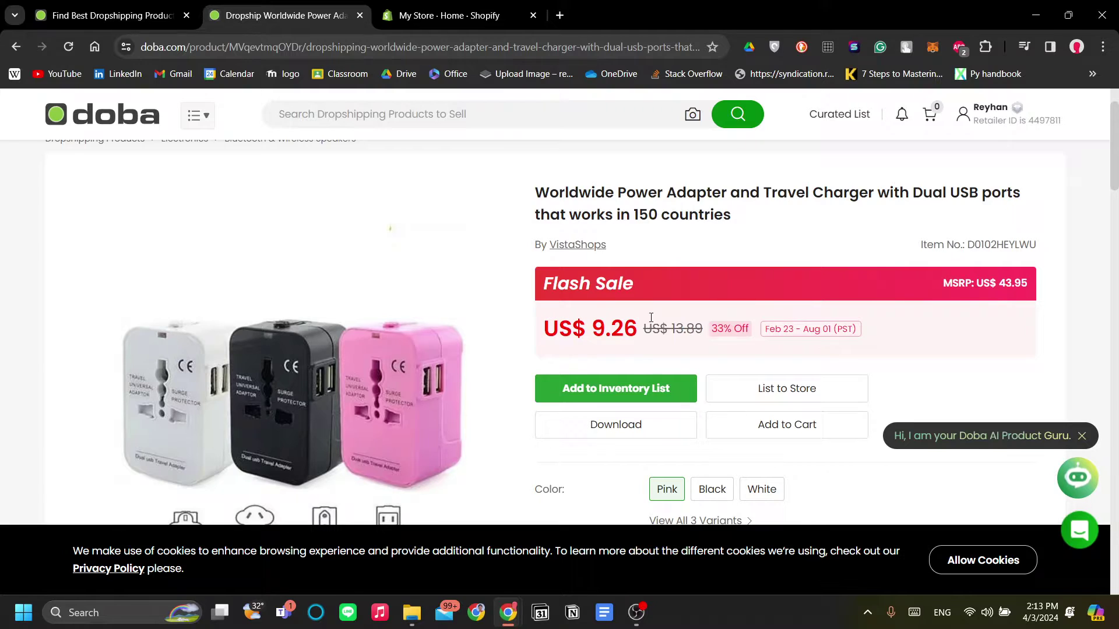
pyautogui.scroll(-2, 598, 319)
pyautogui.scroll(3, 599, 319)
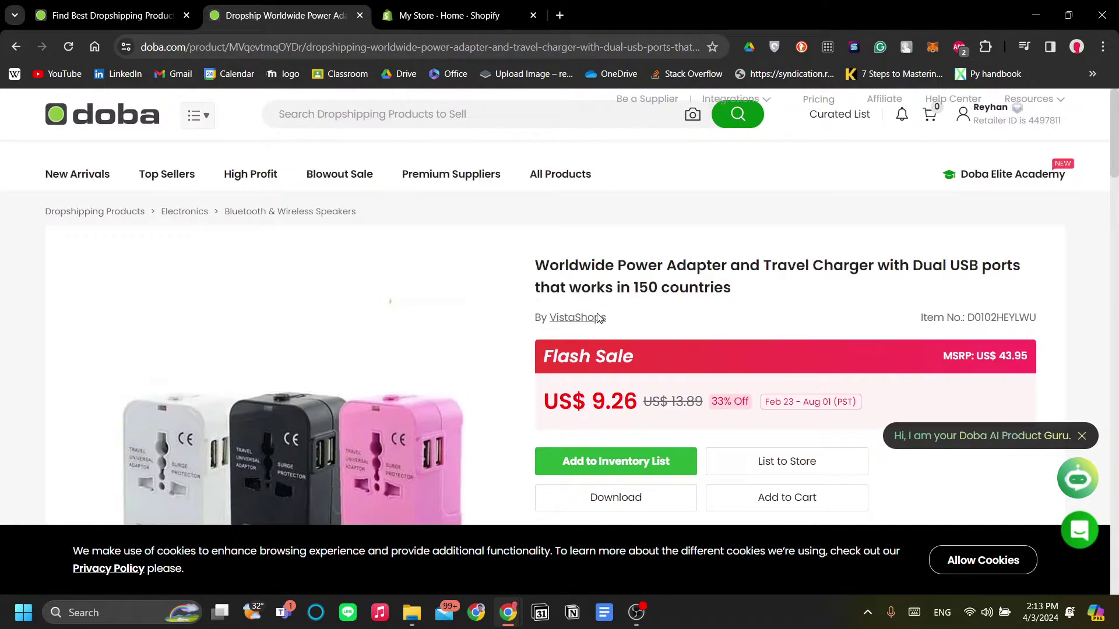
pyautogui.scroll(-3, 597, 319)
pyautogui.scroll(-4, 594, 318)
pyautogui.scroll(3, 595, 318)
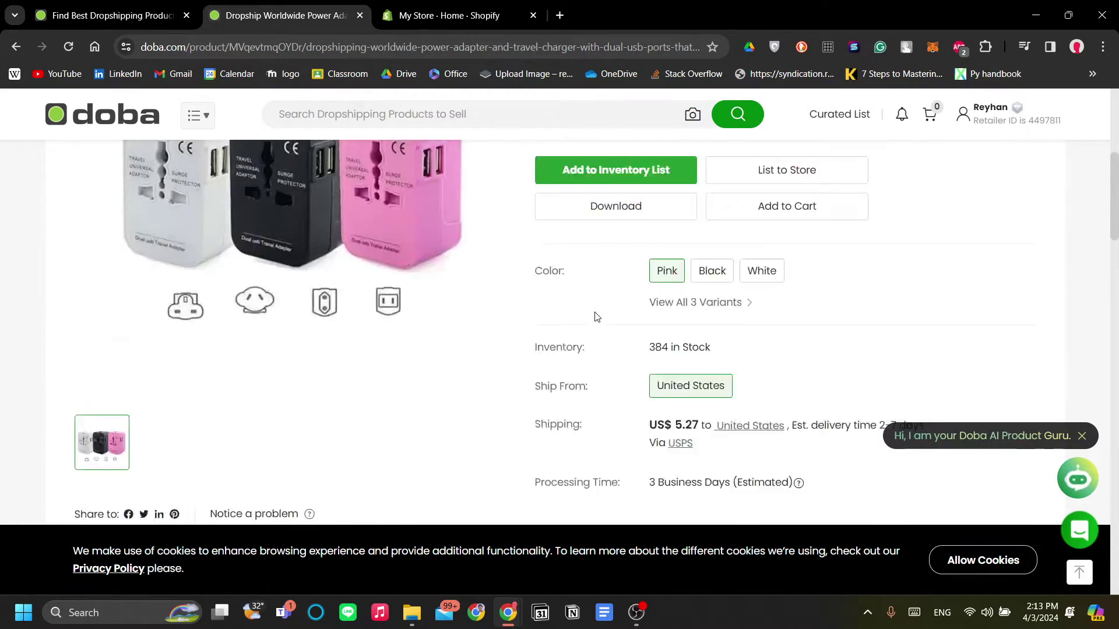
pyautogui.scroll(3, 595, 317)
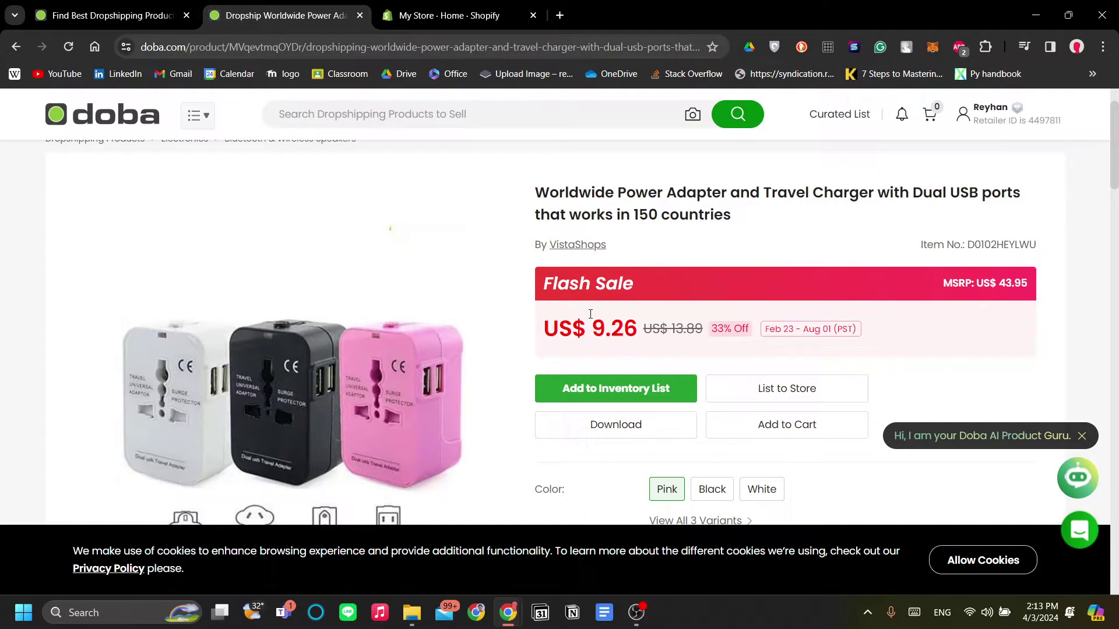
pyautogui.scroll(-2, 700, 299)
pyautogui.scroll(1, 665, 306)
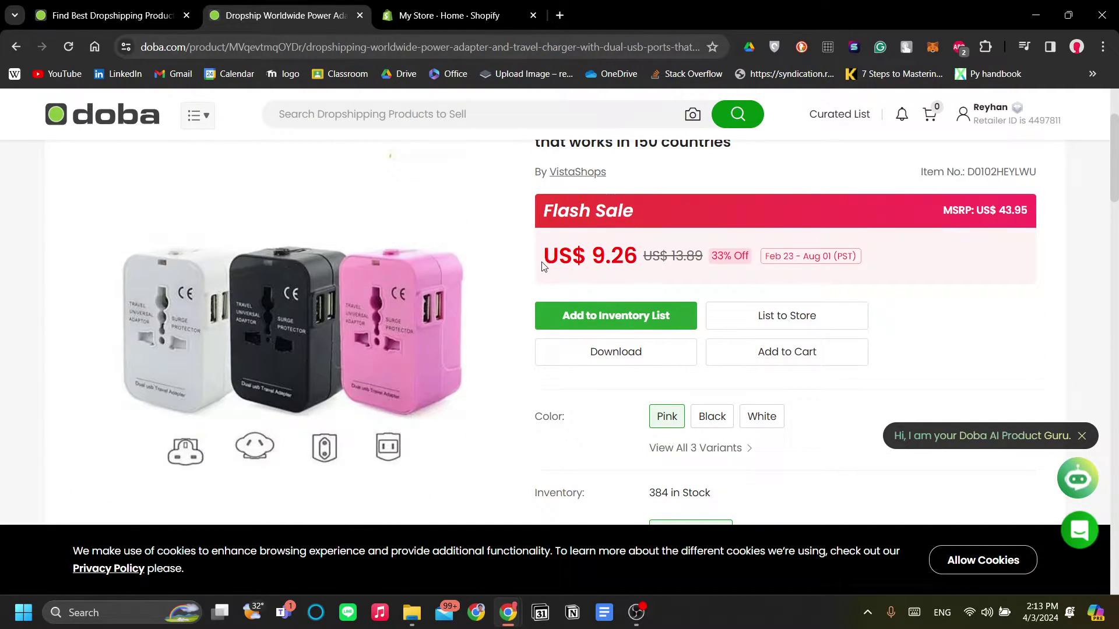
pyautogui.moveTo(542, 267); pyautogui.dragTo(645, 260)
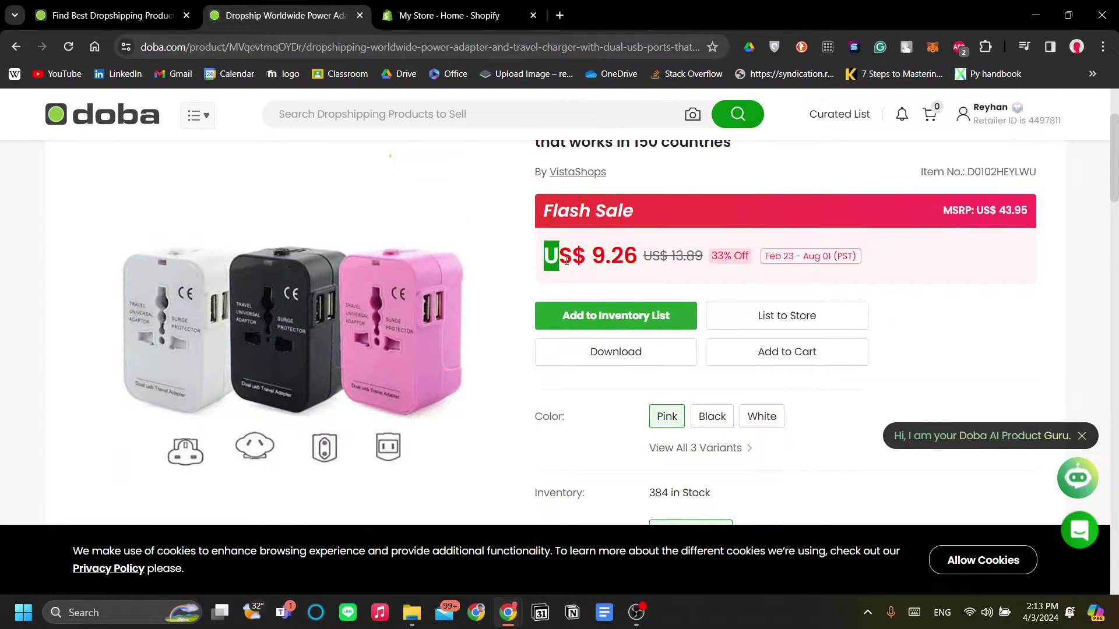
pyautogui.click(647, 274)
pyautogui.scroll(1, 983, 278)
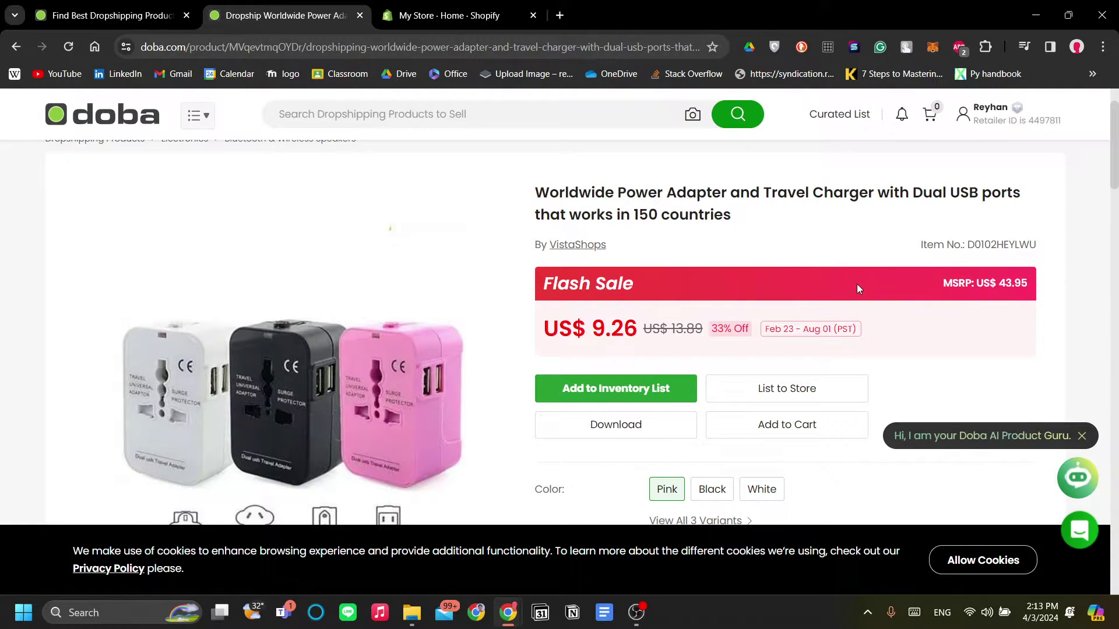
pyautogui.moveTo(643, 339); pyautogui.dragTo(523, 338)
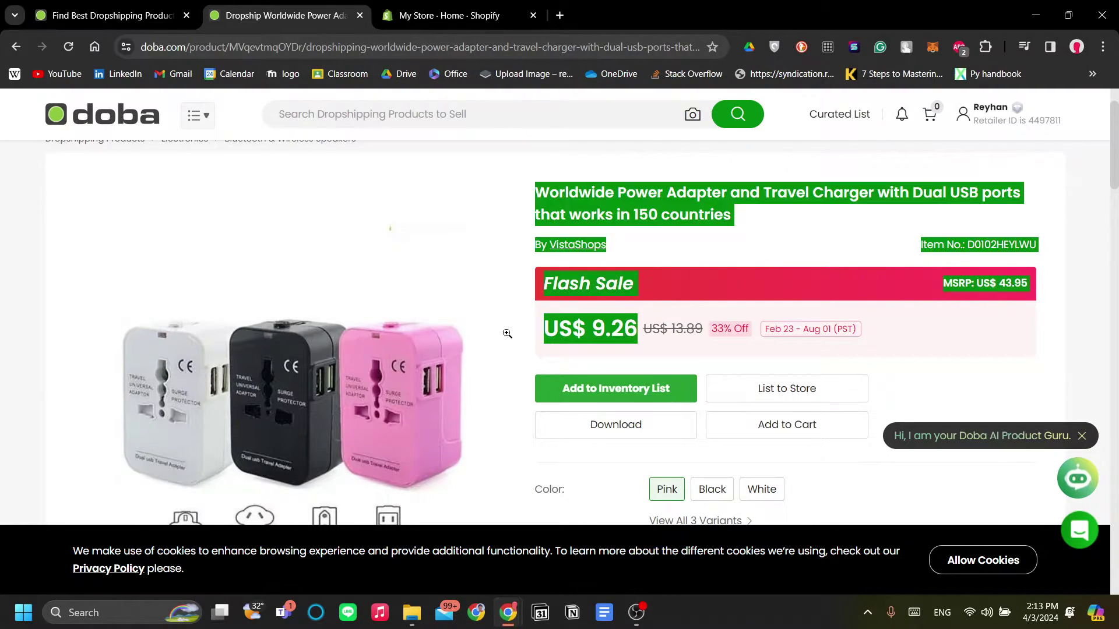
pyautogui.click(665, 307)
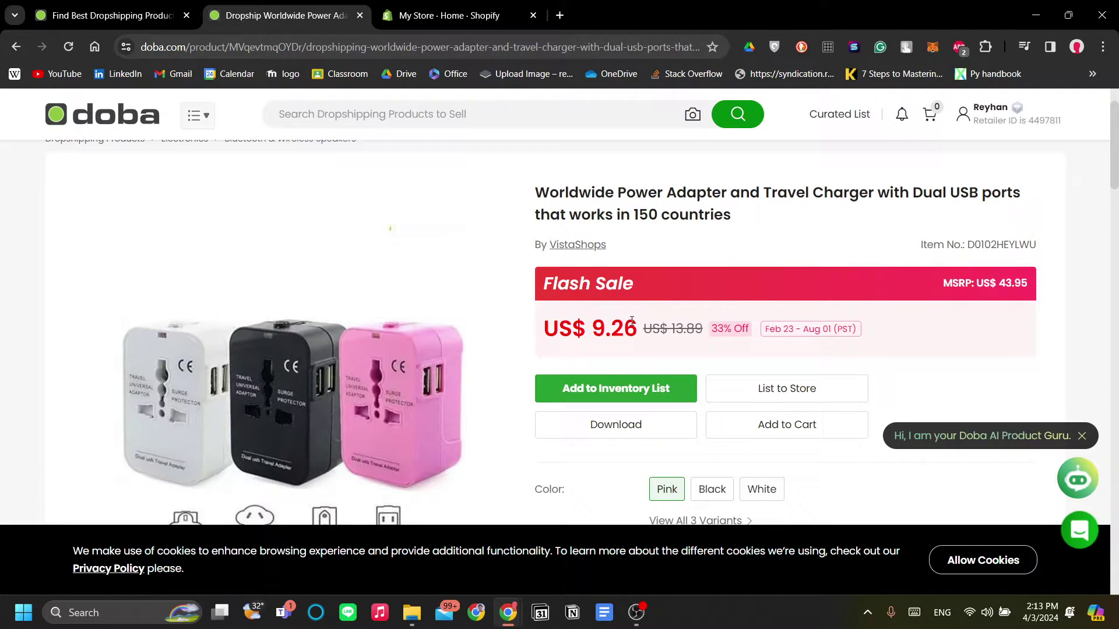
pyautogui.doubleClick(640, 326)
pyautogui.click(665, 312)
pyautogui.click(832, 315)
pyautogui.scroll(-1, 647, 270)
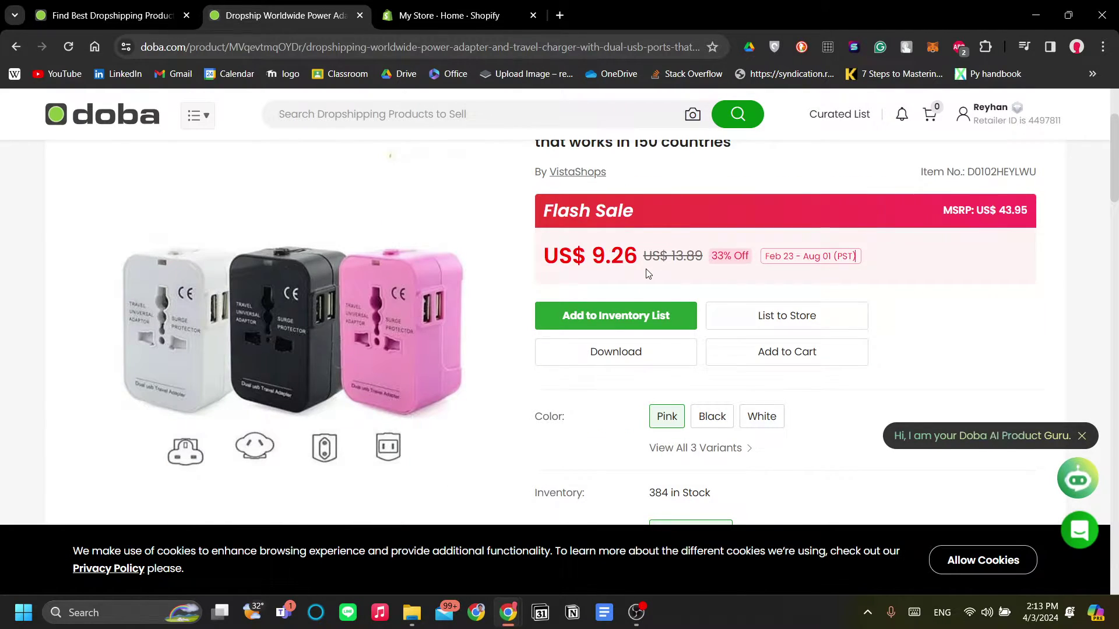
pyautogui.scroll(1, 646, 269)
pyautogui.scroll(-1, 647, 274)
pyautogui.scroll(-1, 646, 273)
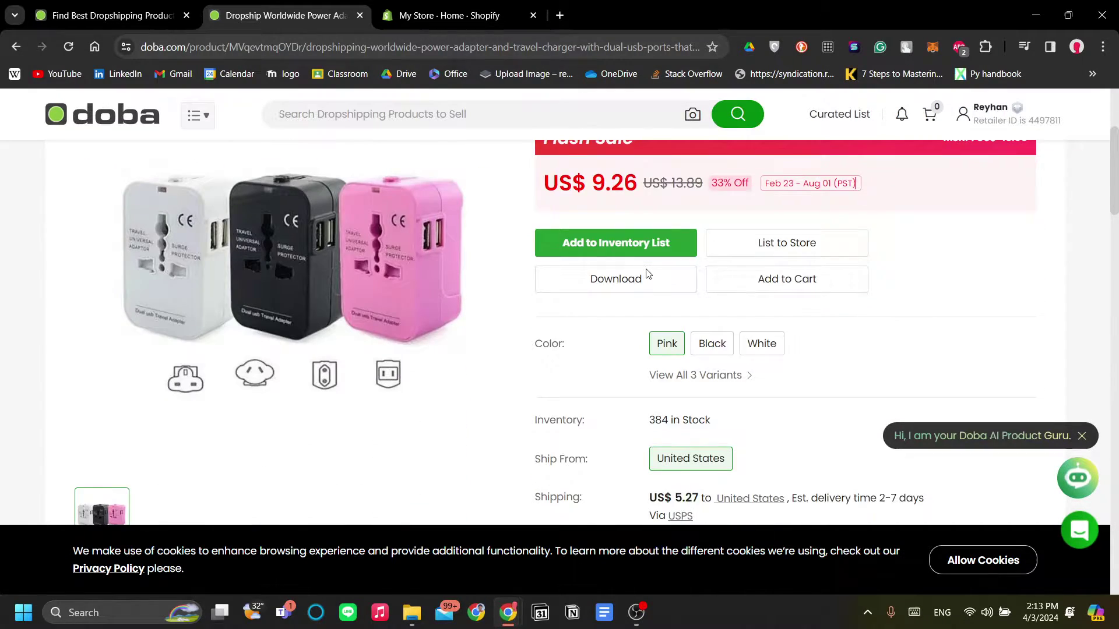
pyautogui.scroll(1, 646, 274)
pyautogui.scroll(-1, 646, 273)
pyautogui.scroll(1, 647, 274)
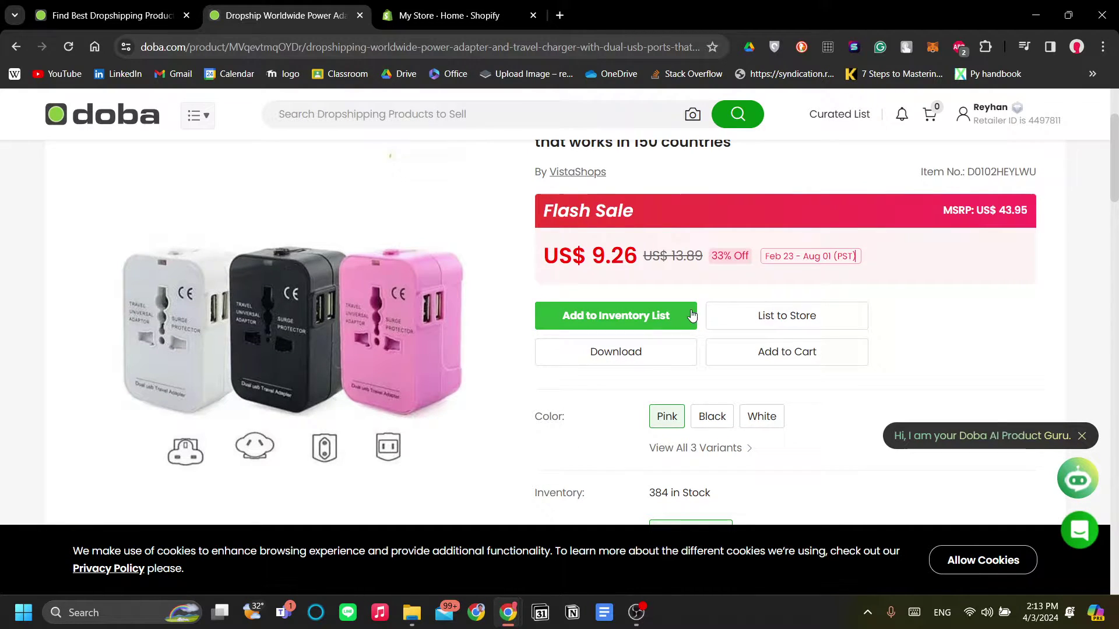
pyautogui.scroll(-1, 673, 321)
pyautogui.scroll(1, 645, 278)
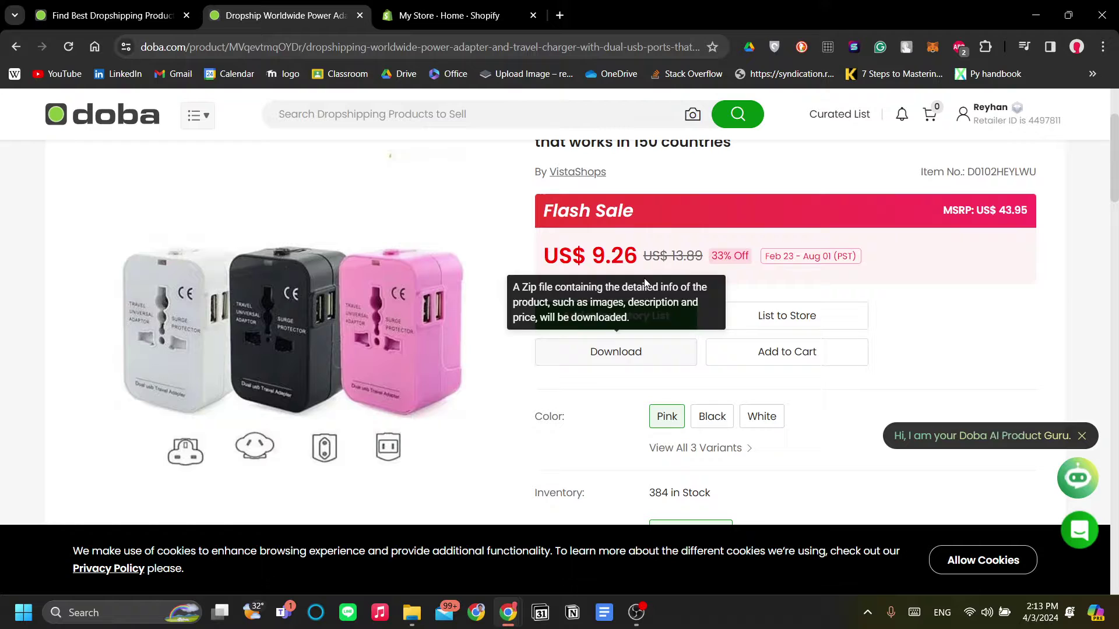
pyautogui.scroll(-2, 732, 312)
pyautogui.scroll(-2, 732, 319)
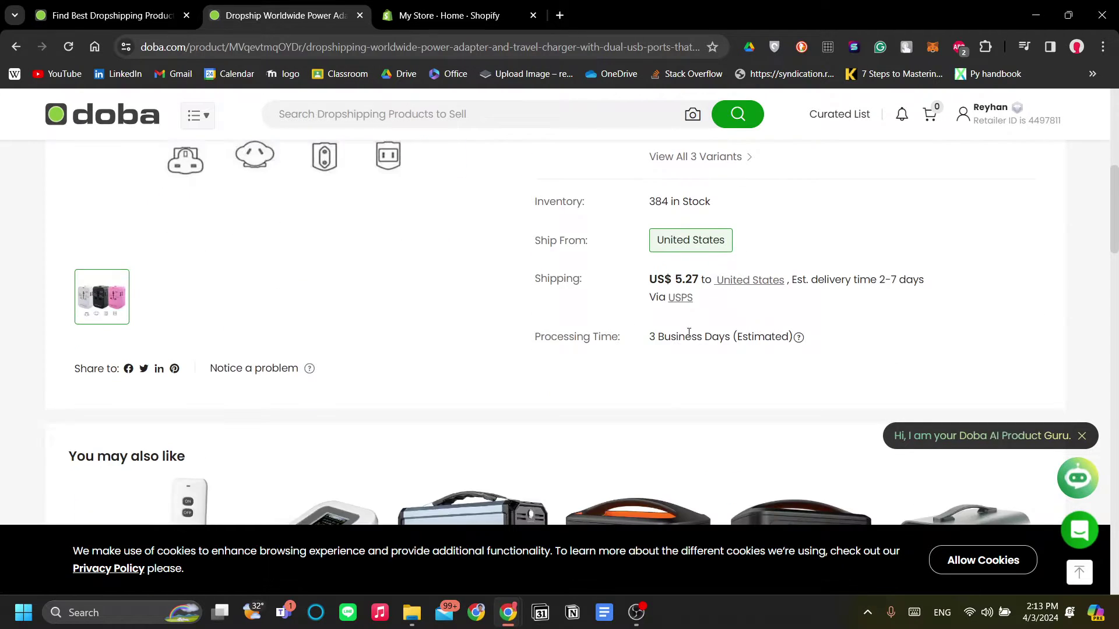
pyautogui.scroll(1, 732, 325)
pyautogui.scroll(1, 648, 260)
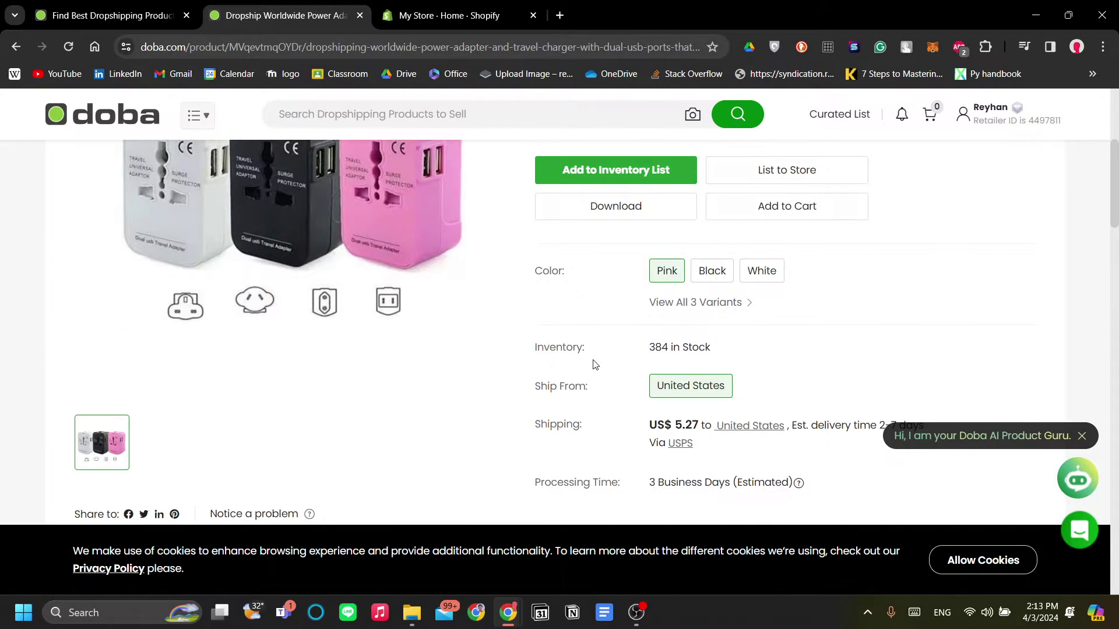
pyautogui.moveTo(613, 352); pyautogui.dragTo(738, 358)
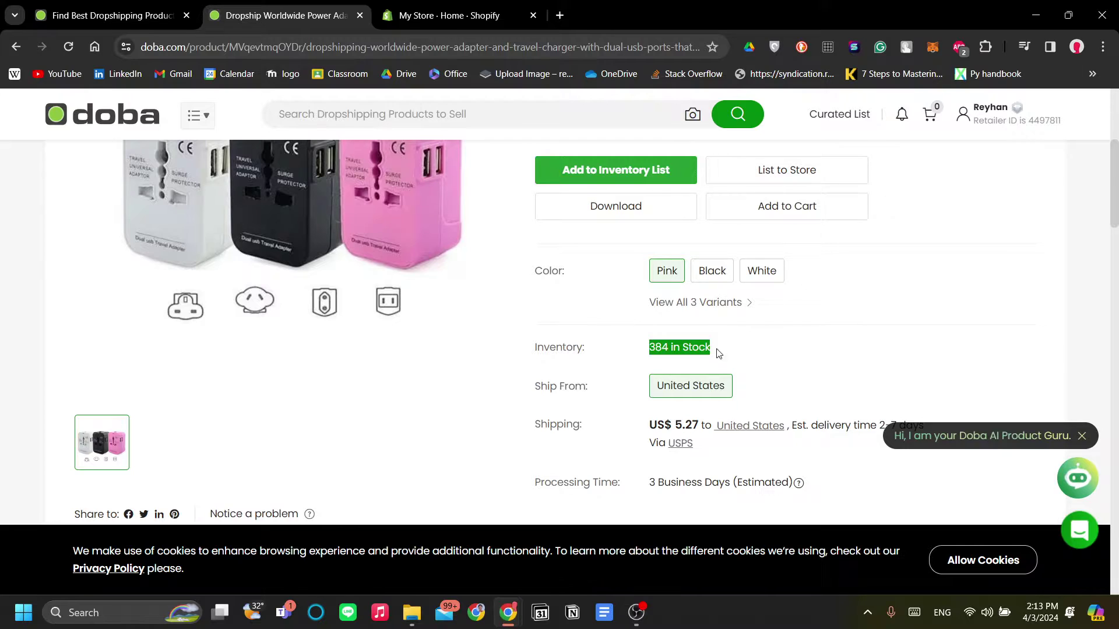
pyautogui.scroll(-1, 719, 355)
pyautogui.moveTo(603, 326); pyautogui.dragTo(768, 321)
pyautogui.click(768, 321)
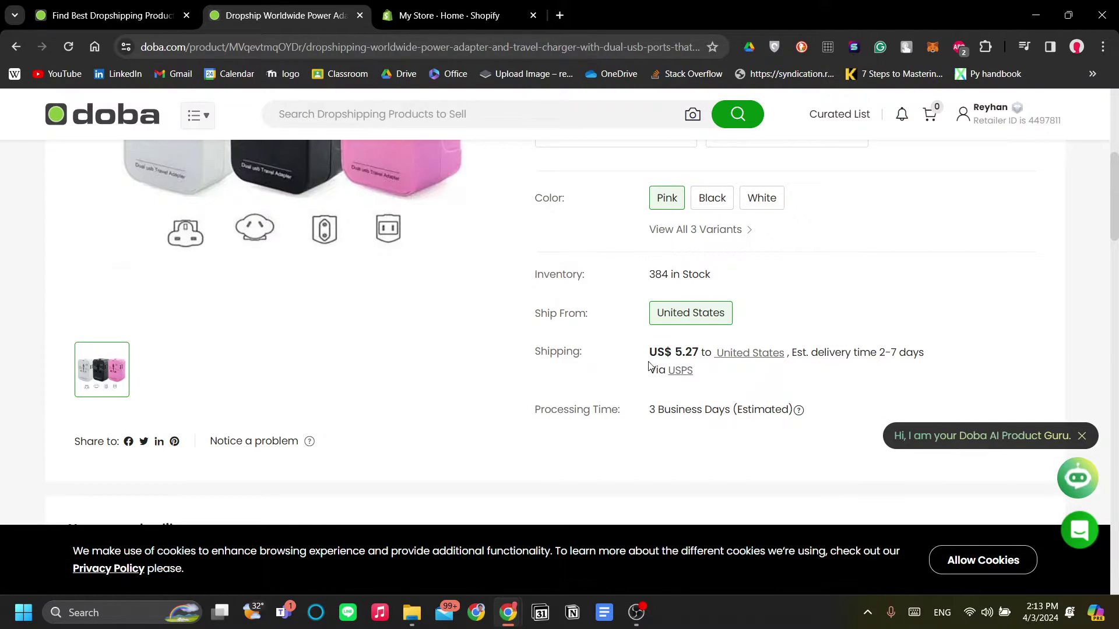
pyautogui.moveTo(643, 355); pyautogui.dragTo(732, 370)
pyautogui.click(850, 371)
pyautogui.scroll(2, 721, 417)
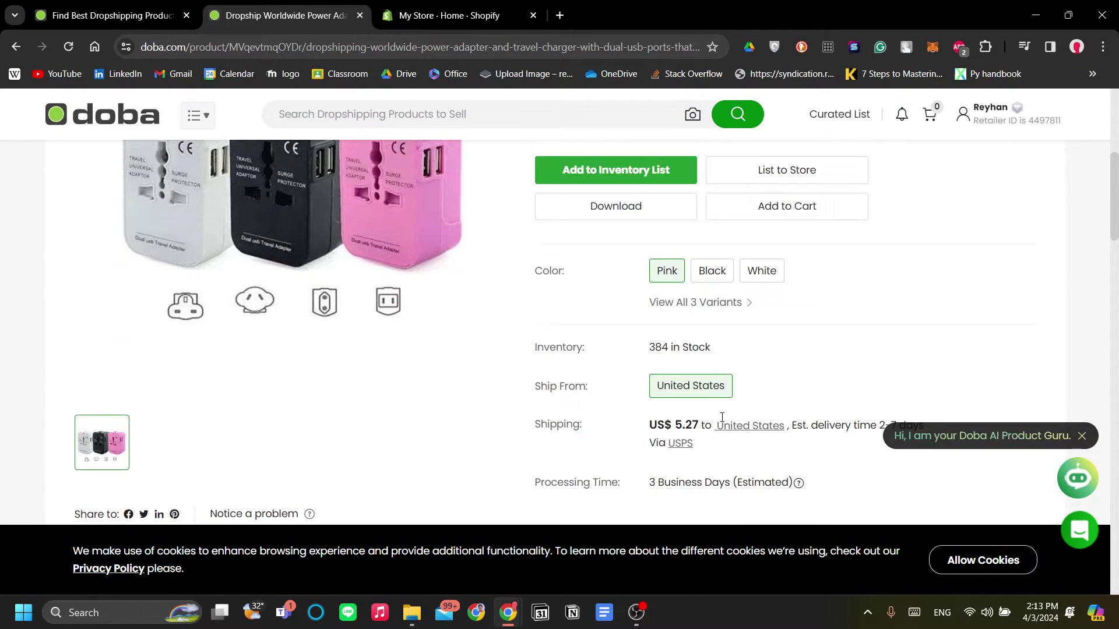
pyautogui.scroll(1, 703, 405)
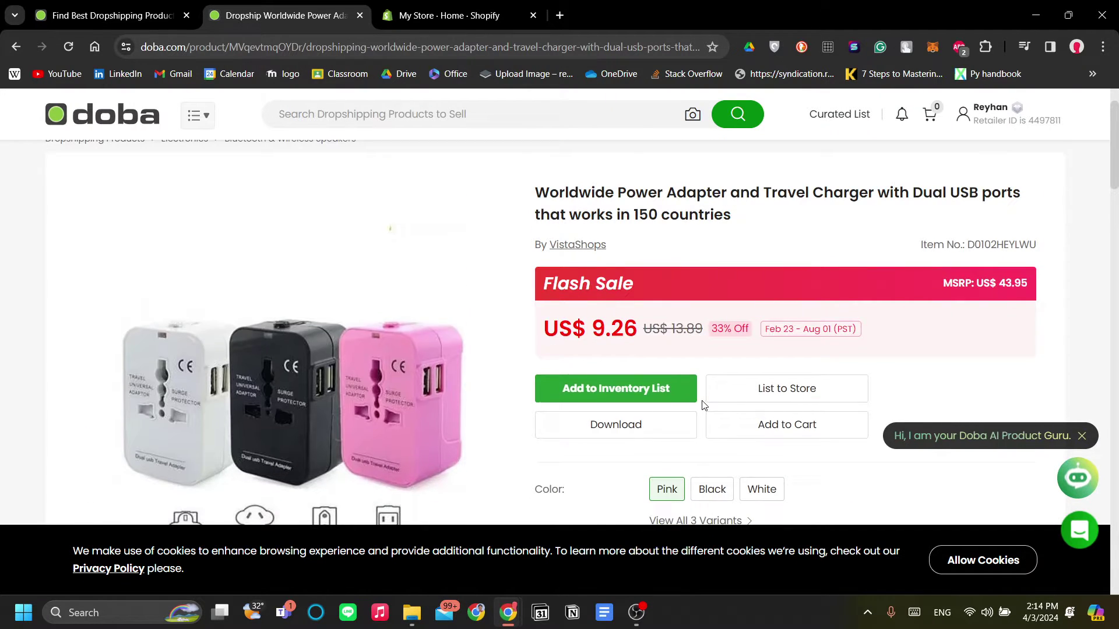
pyautogui.scroll(-4, 702, 405)
pyautogui.scroll(2, 700, 408)
pyautogui.scroll(2, 694, 397)
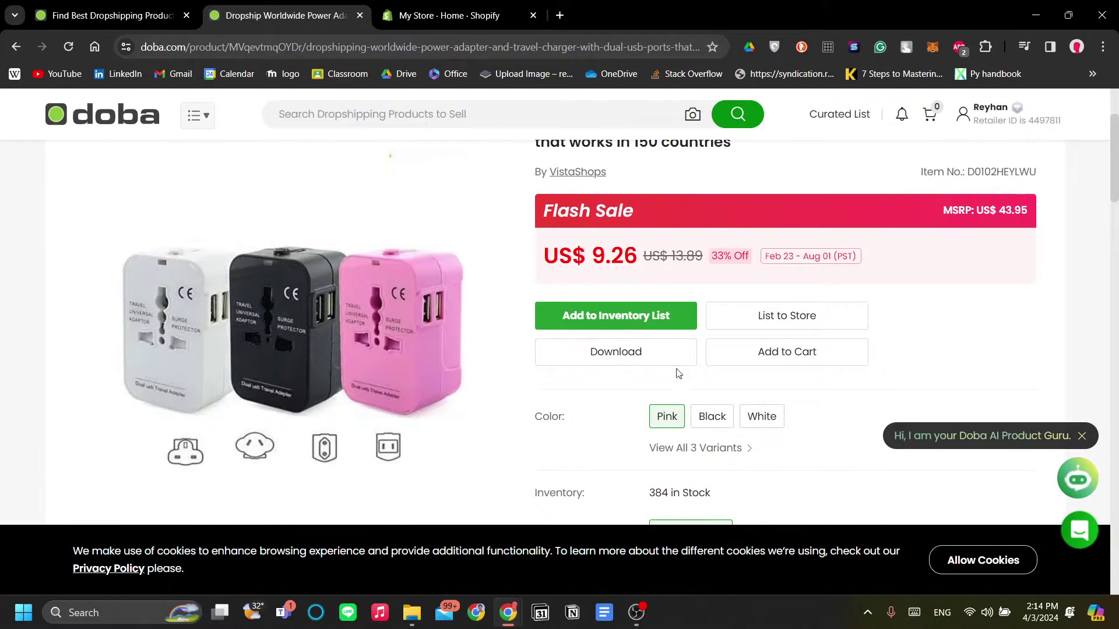
# Add the Worldwide Power Adapter to the Inventory List with no tag assigned
pyautogui.click(644, 320)
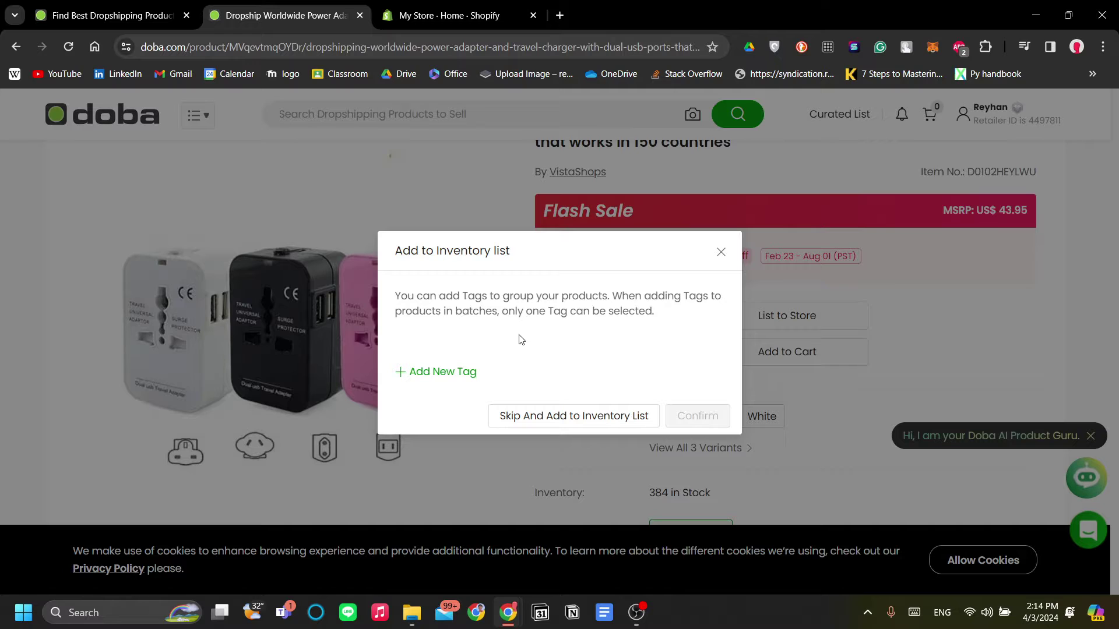
pyautogui.click(562, 415)
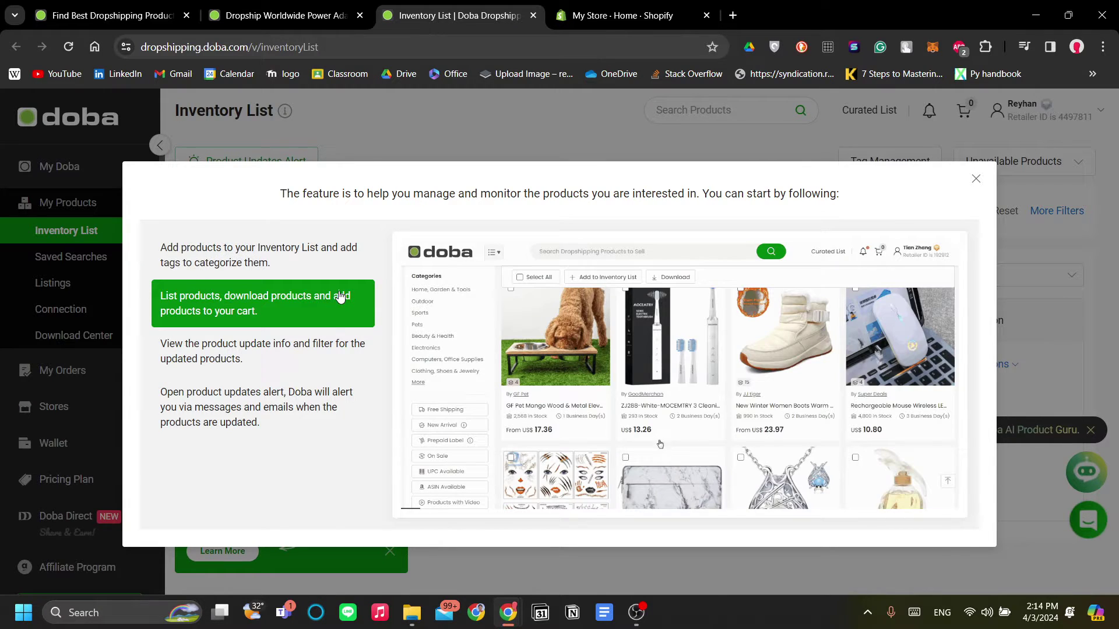
# Scroll the sidebar and close the Inventory List onboarding modal
pyautogui.moveTo(340, 298); pyautogui.dragTo(345, 260)
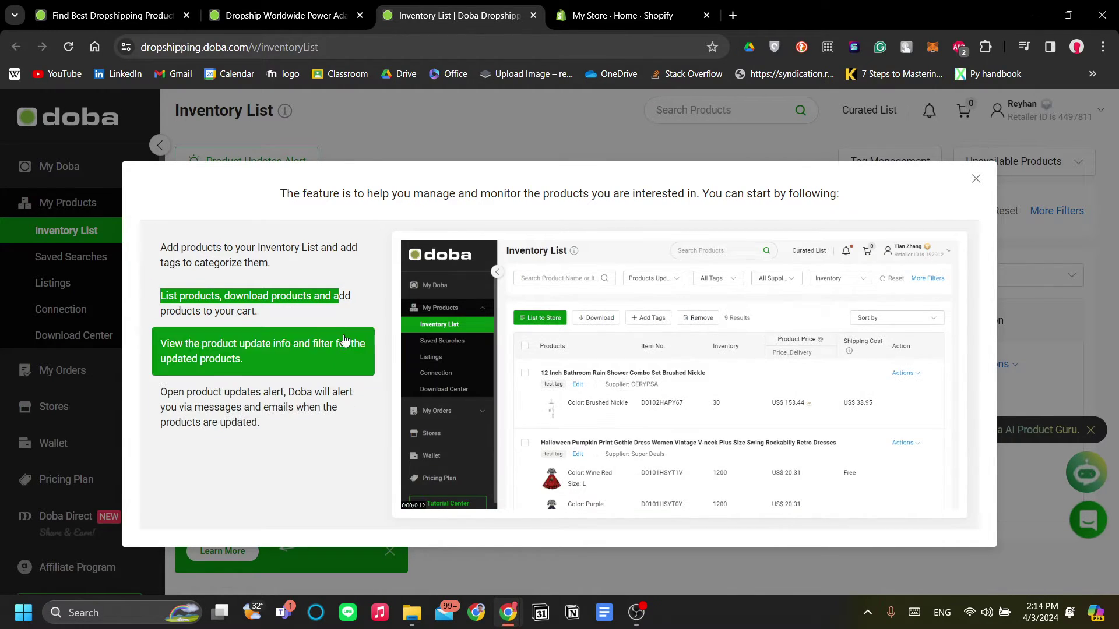
pyautogui.click(975, 179)
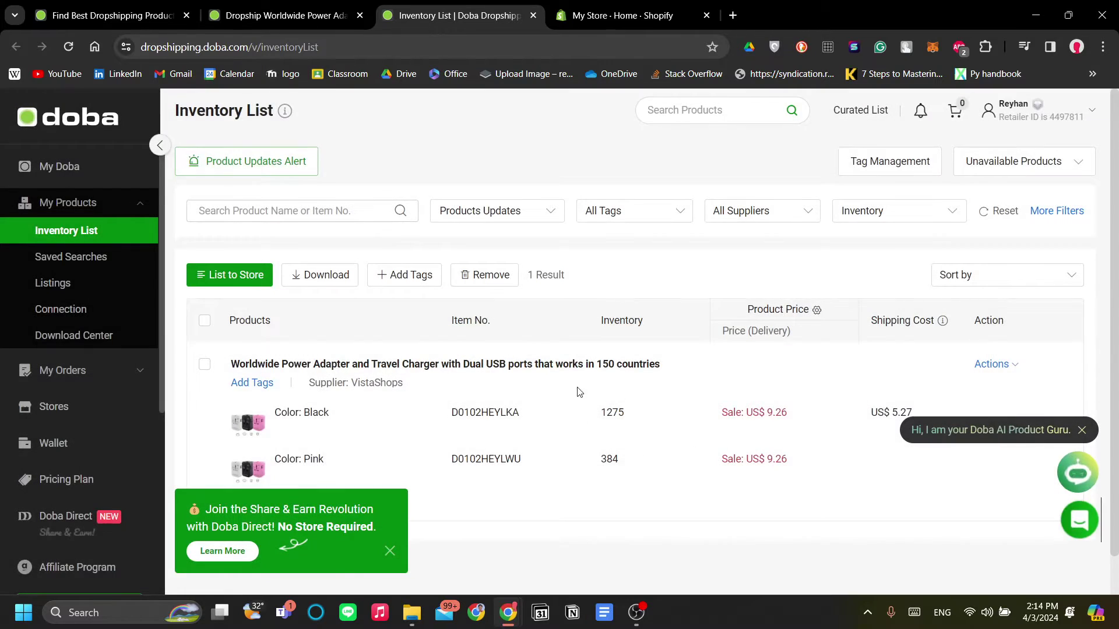
pyautogui.scroll(-1, 577, 392)
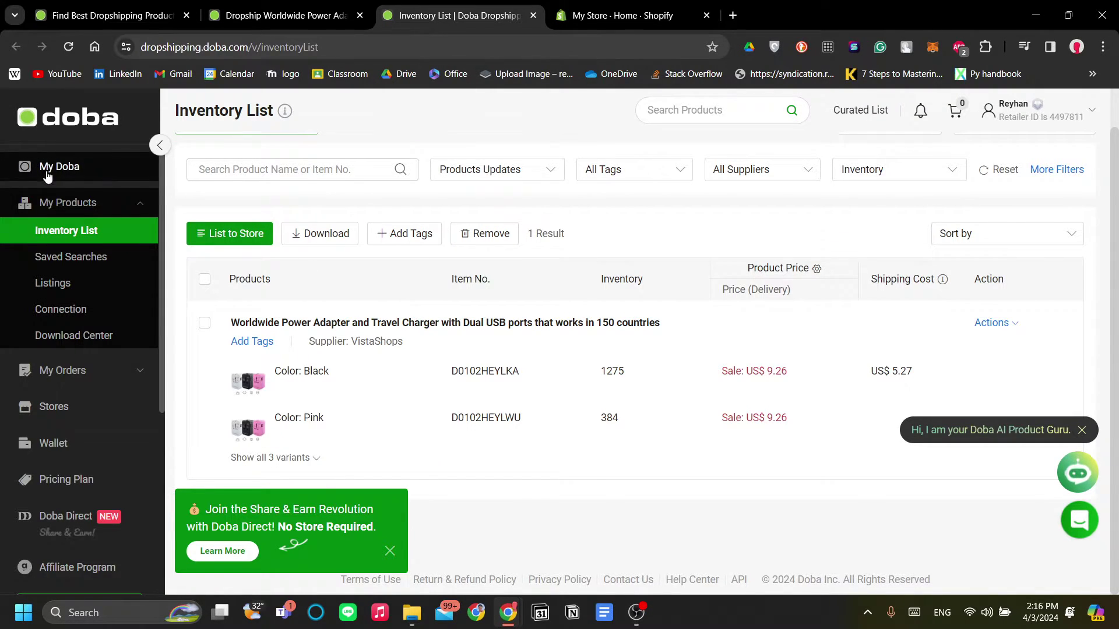
pyautogui.scroll(-2, 67, 314)
pyautogui.scroll(2, 61, 167)
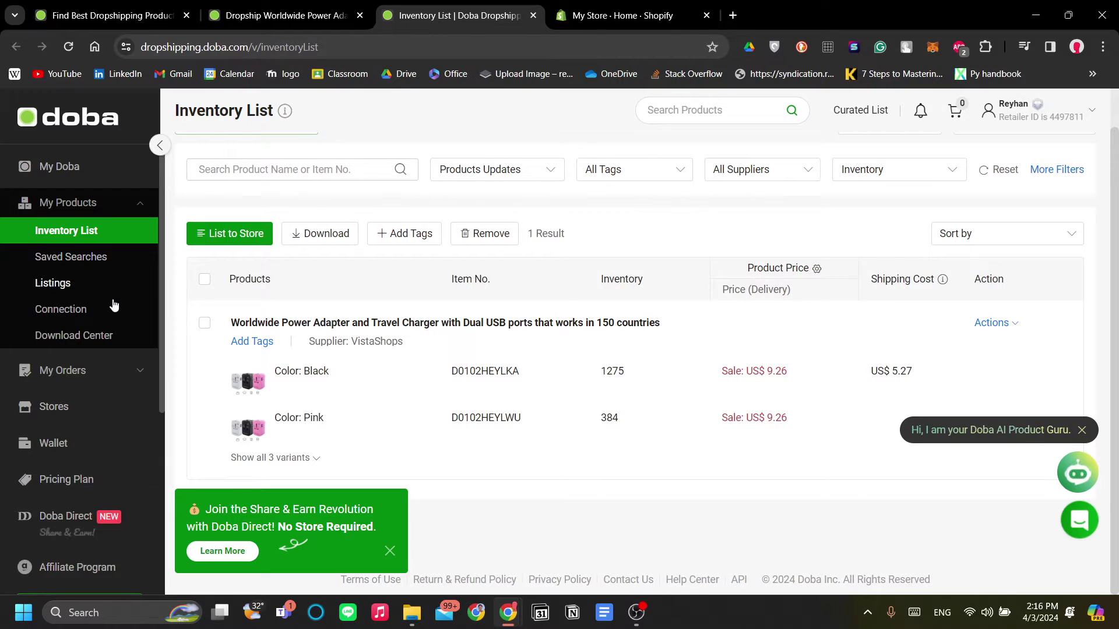
pyautogui.scroll(-1, 114, 306)
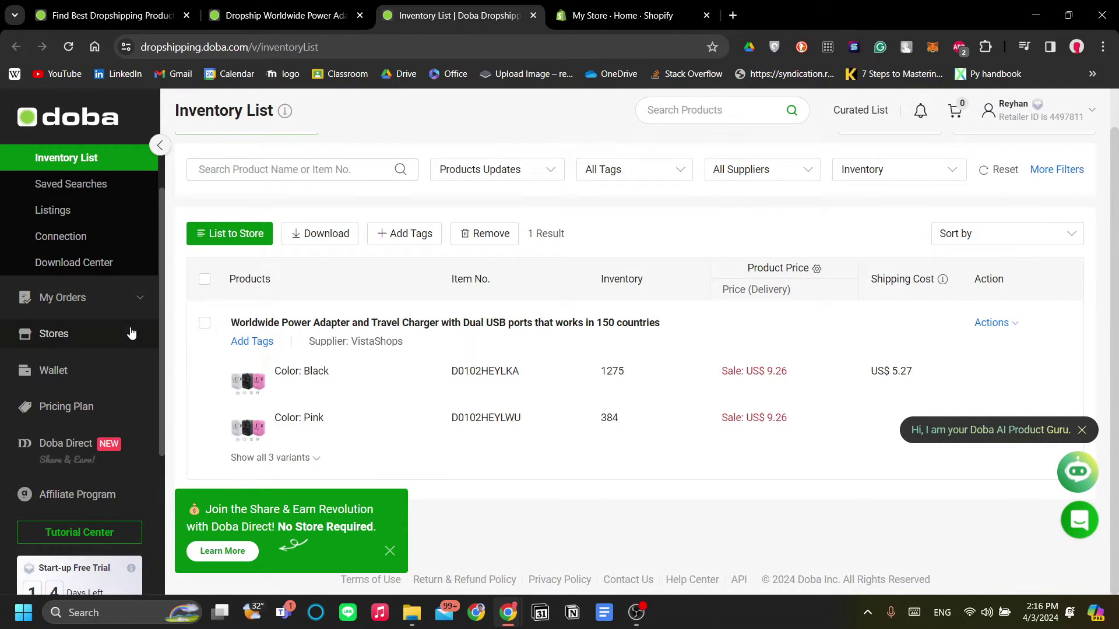
pyautogui.click(92, 245)
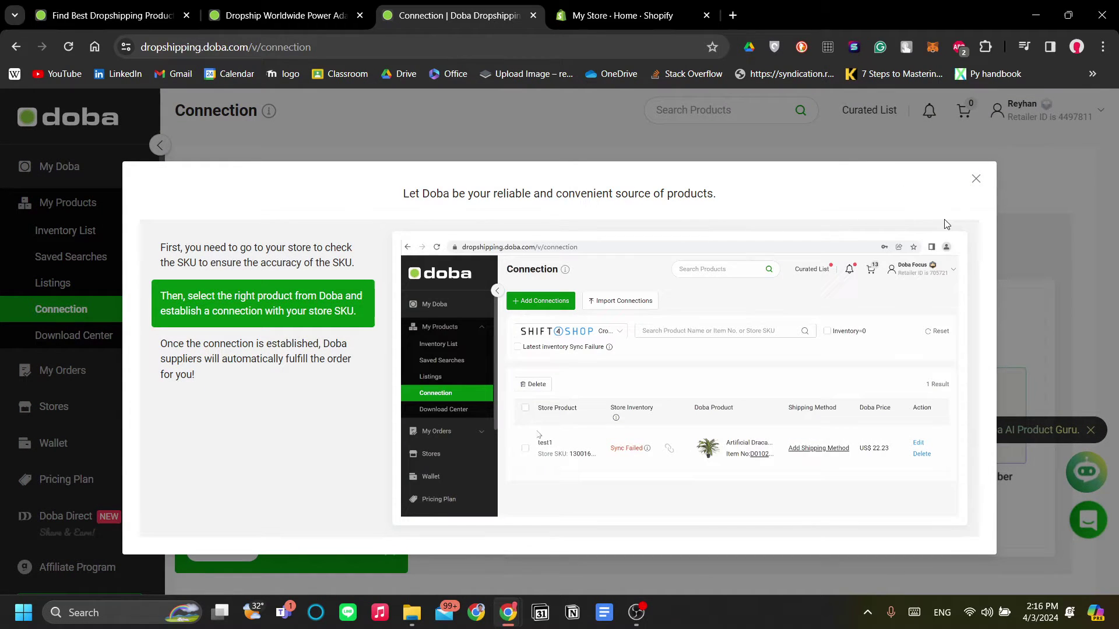
pyautogui.click(976, 181)
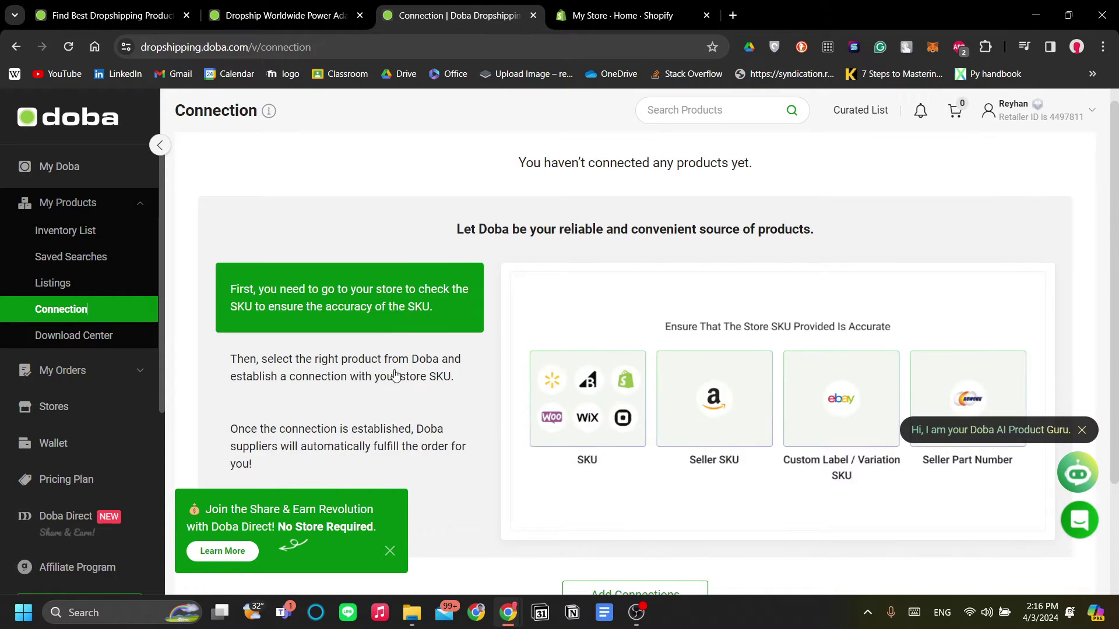
pyautogui.scroll(-2, 731, 328)
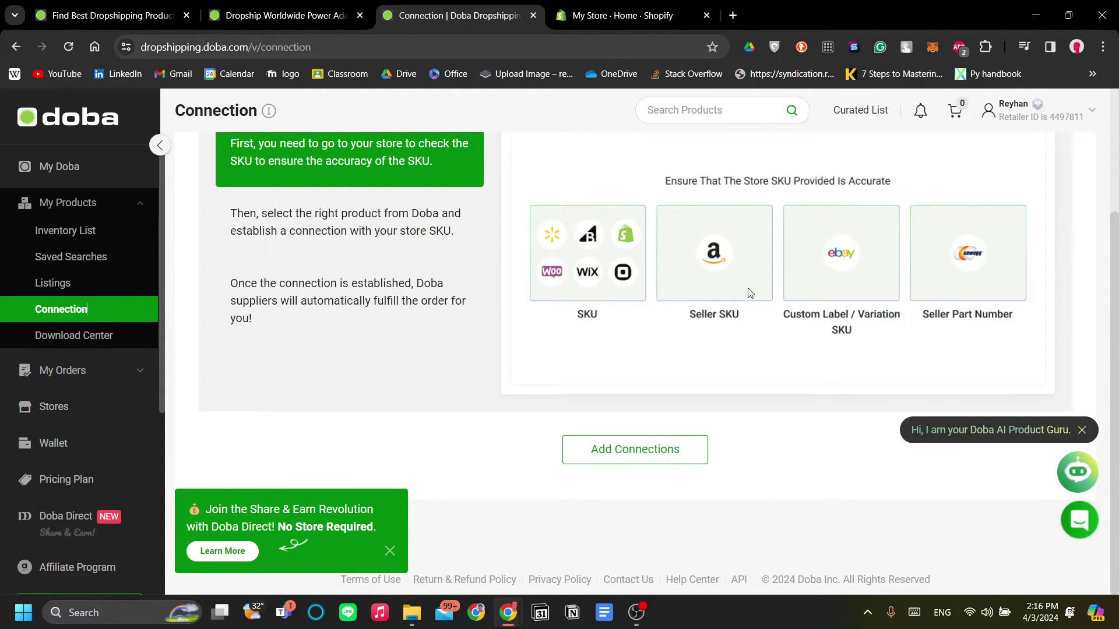
pyautogui.scroll(1, 656, 357)
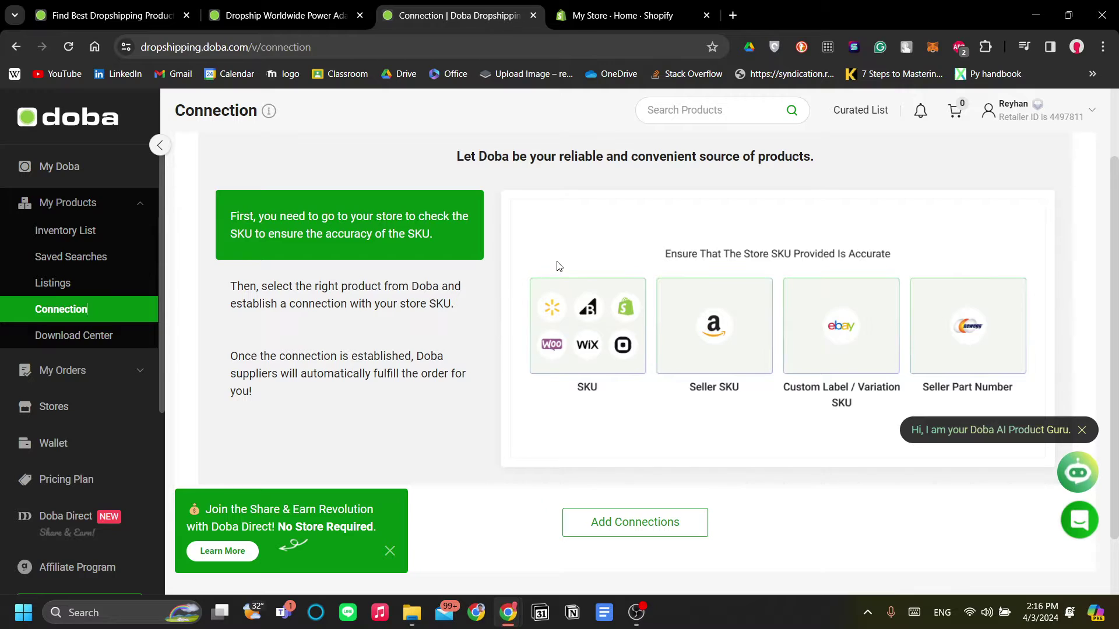
pyautogui.scroll(1, 557, 267)
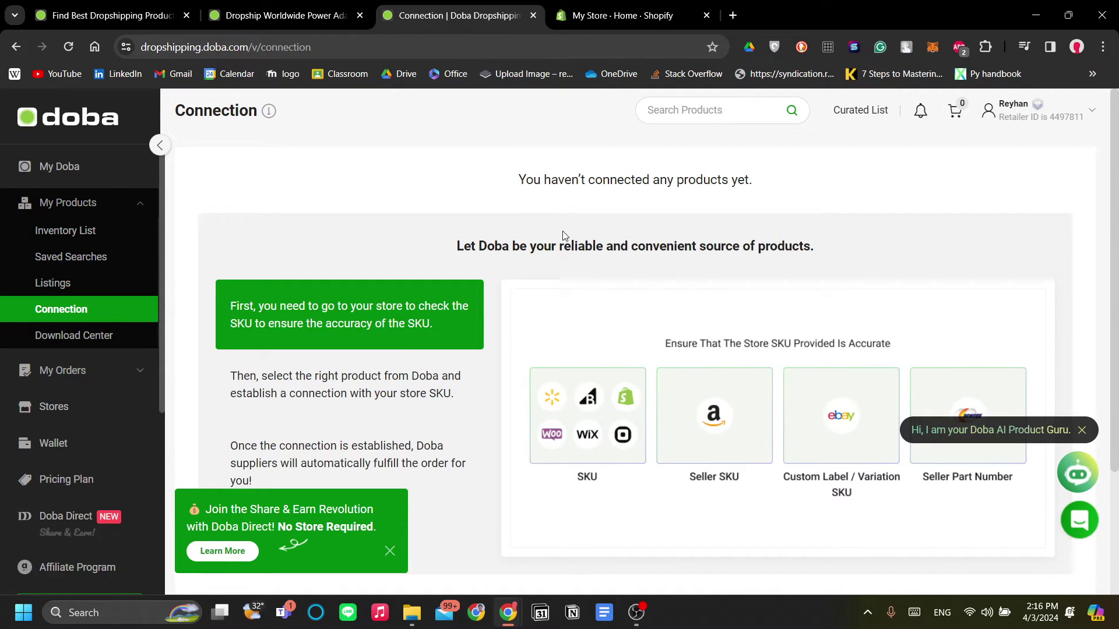
pyautogui.click(102, 238)
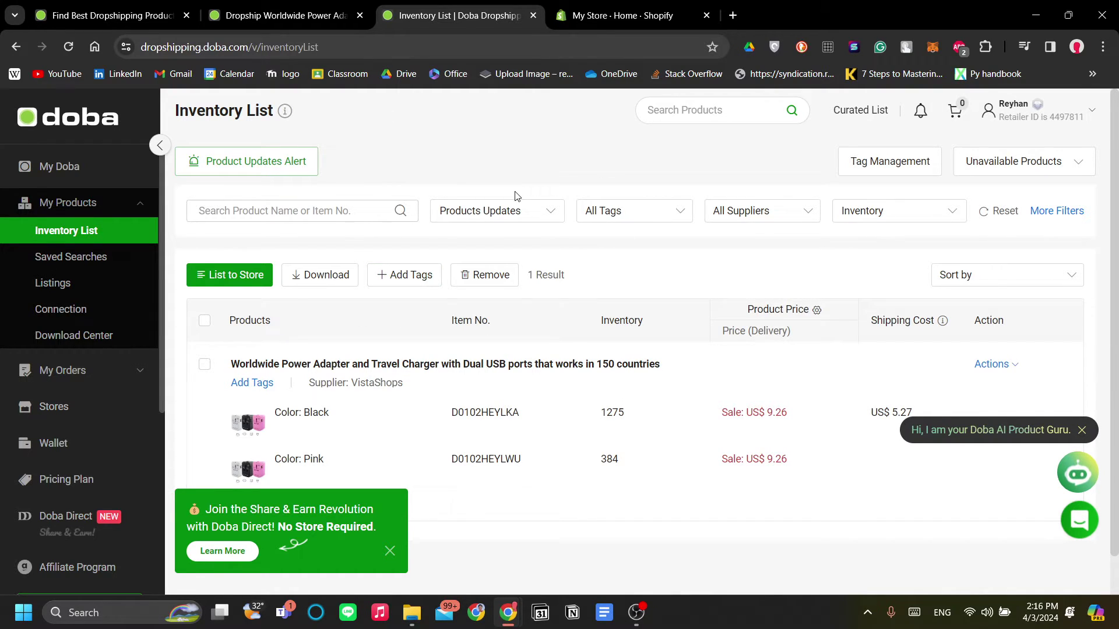
# In the Shopify admin, collapse the trial reminder and open the app search to find Doba
pyautogui.click(612, 15)
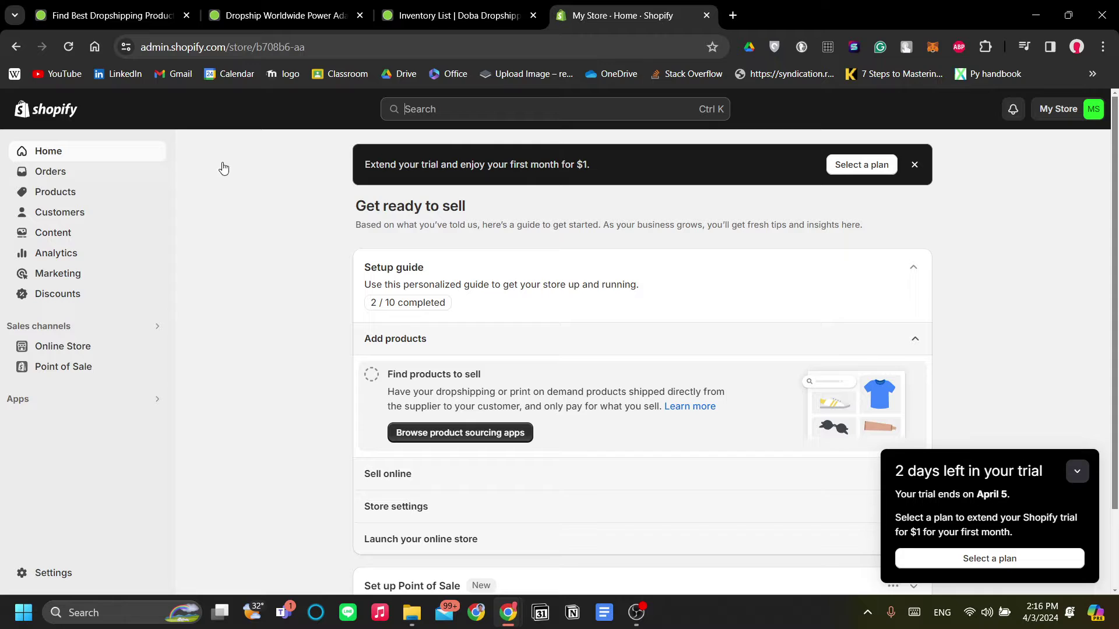
pyautogui.click(1078, 471)
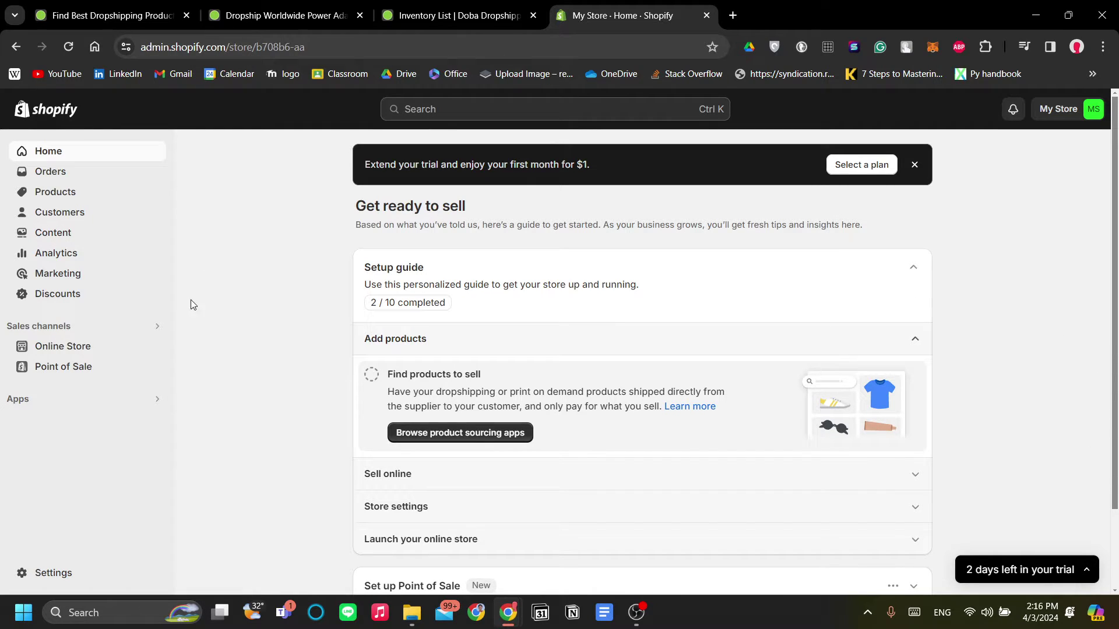
pyautogui.click(103, 405)
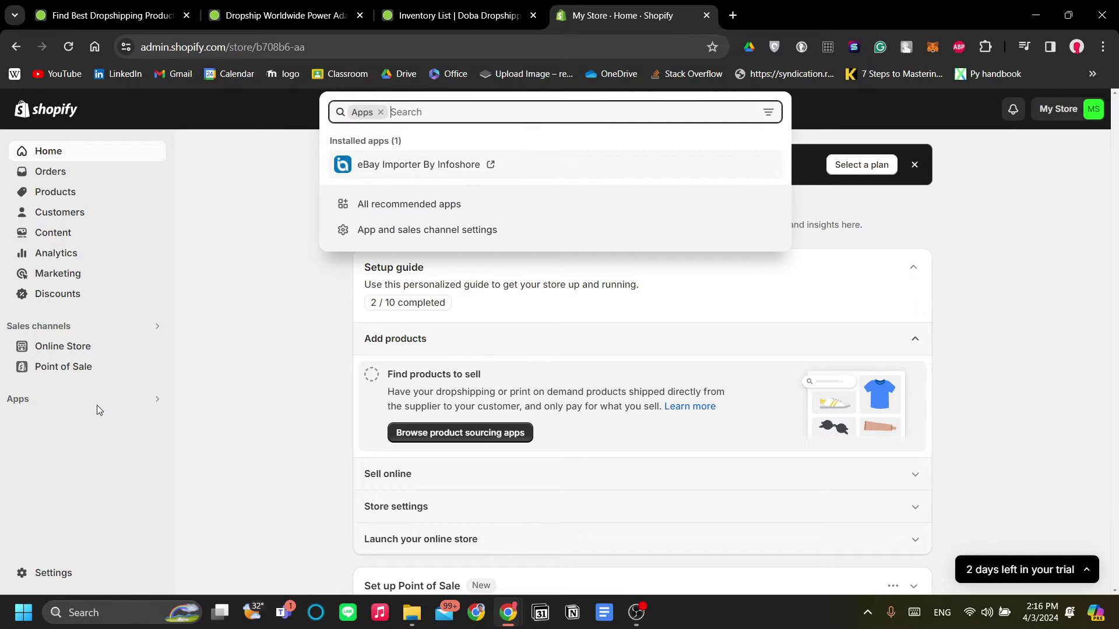
pyautogui.write('do')
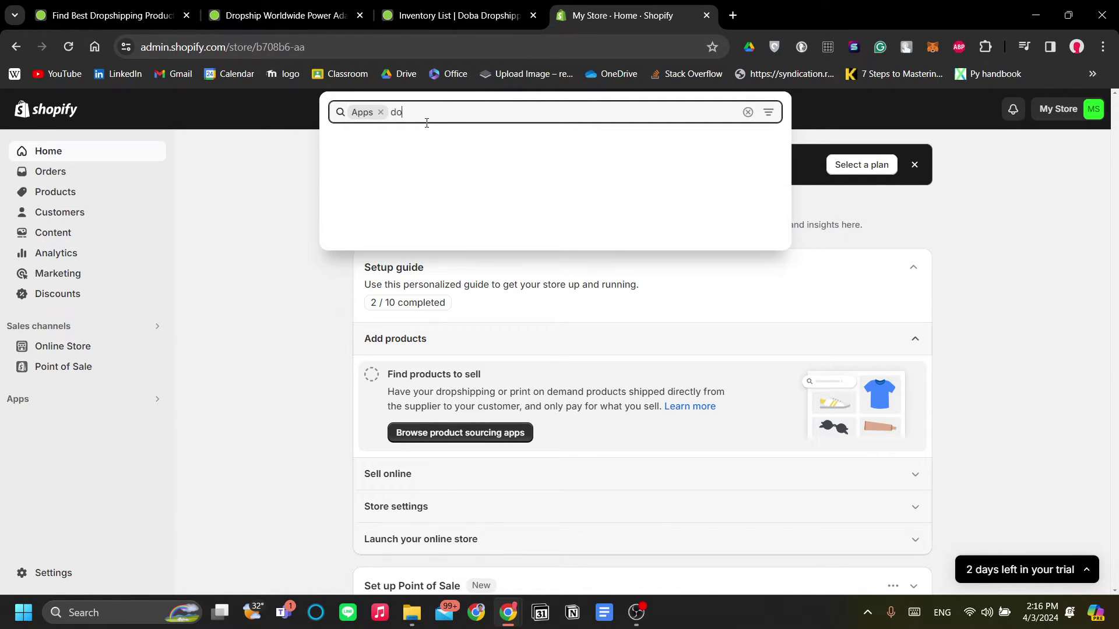
pyautogui.write('bn')
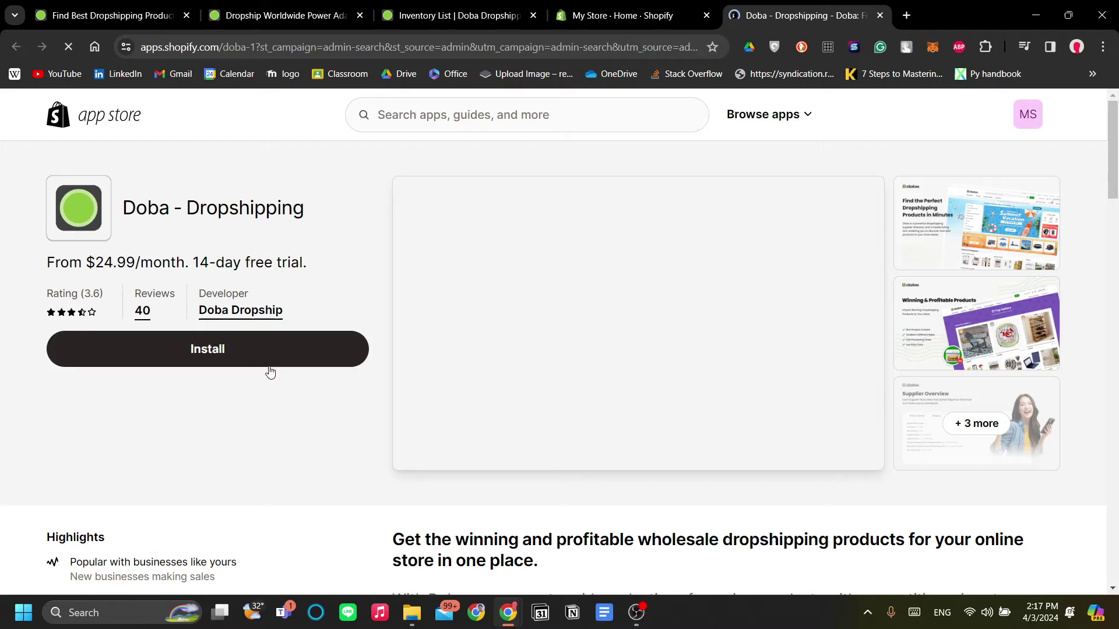
# Install Doba Dropship from its App Store page and approve it on Shopify's authorization screen
pyautogui.click(272, 363)
pyautogui.click(729, 7)
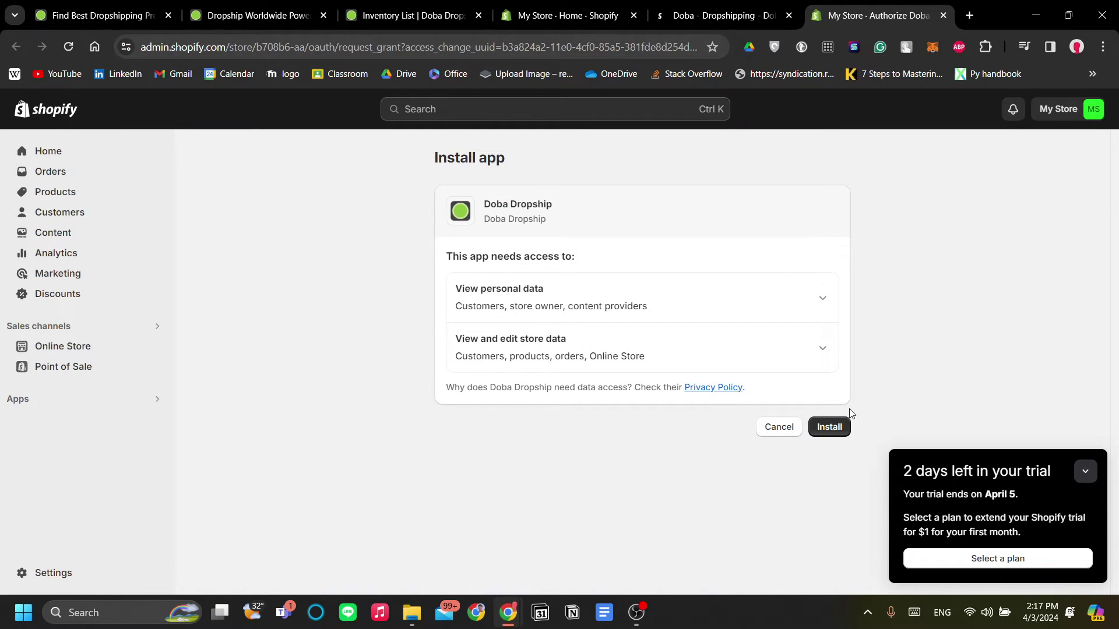
pyautogui.click(835, 427)
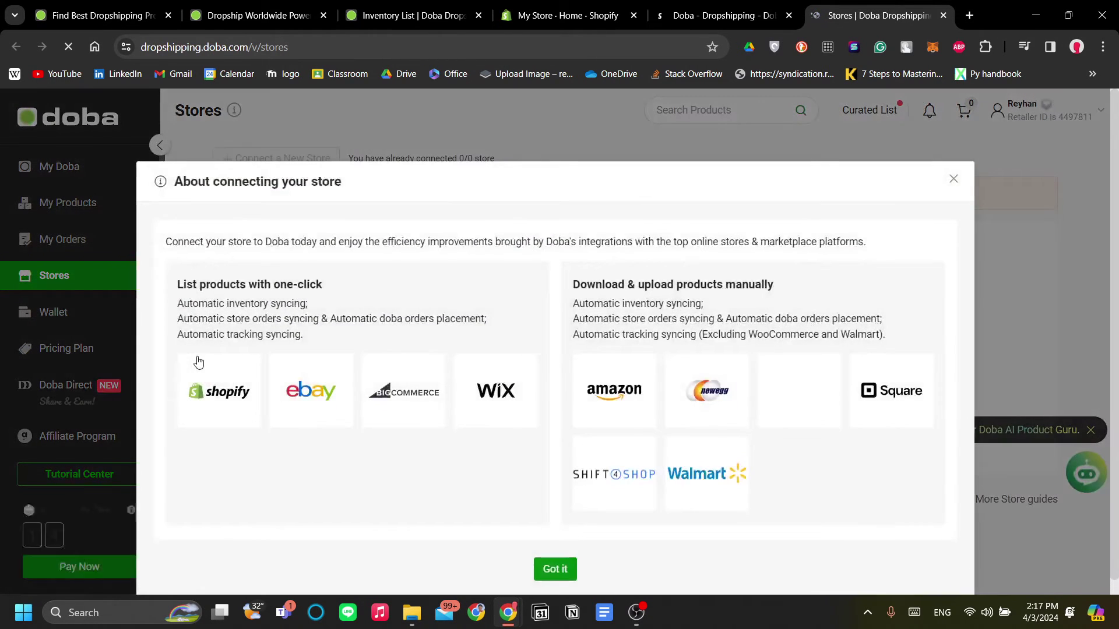
pyautogui.scroll(-1, 401, 431)
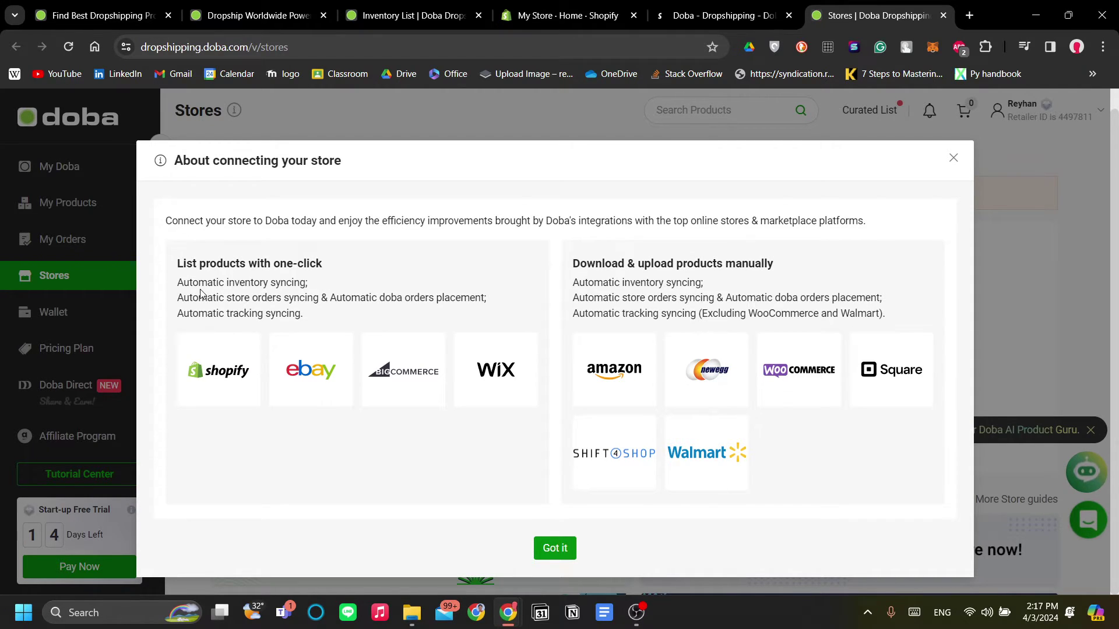
# Change options on the Stores page, then close the About connecting your store guide with 'Got it'
pyautogui.moveTo(201, 292)
pyautogui.mouseDown()
pyautogui.moveTo(308, 285)
pyautogui.moveTo(189, 303)
pyautogui.moveTo(416, 302)
pyautogui.moveTo(480, 320)
pyautogui.moveTo(374, 301)
pyautogui.mouseUp()
pyautogui.click(481, 320)
pyautogui.click(363, 321)
pyautogui.moveTo(601, 262); pyautogui.dragTo(726, 263)
pyautogui.click(748, 298)
pyautogui.click(568, 554)
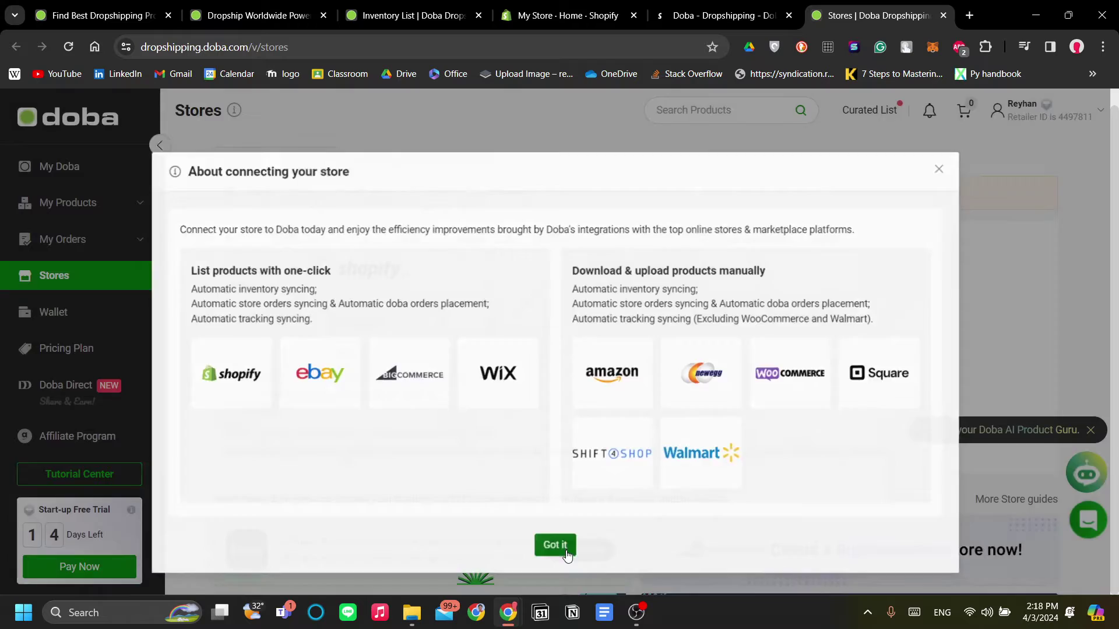
pyautogui.scroll(-2, 580, 306)
pyautogui.scroll(2, 536, 327)
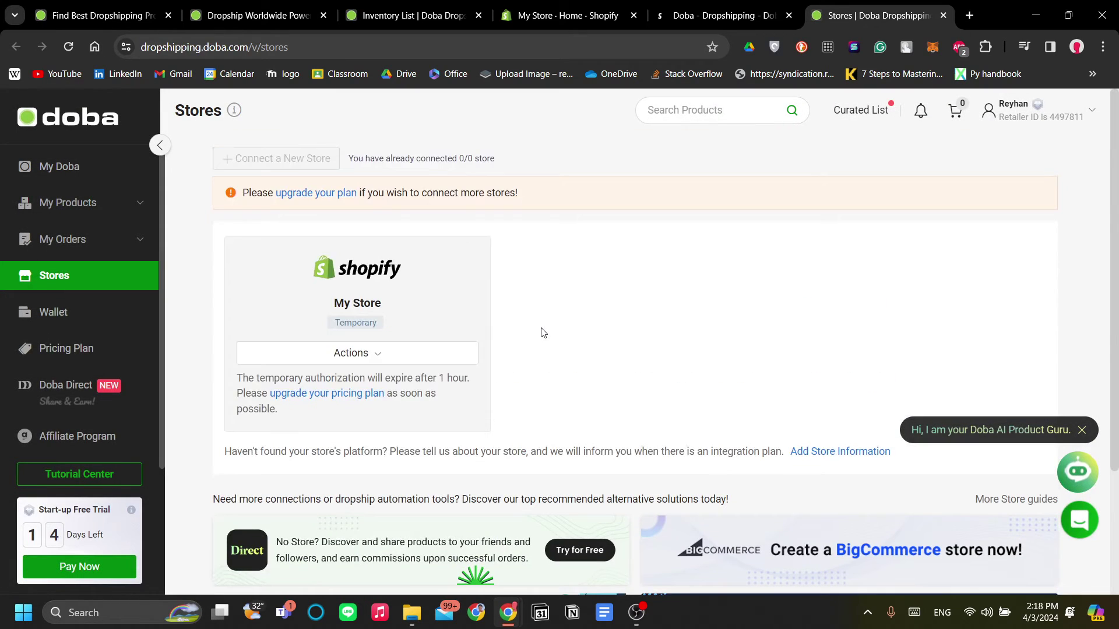
# Glance at Doba's App Store listing, then expand My Products to show Inventory List and Listings
pyautogui.click(764, 15)
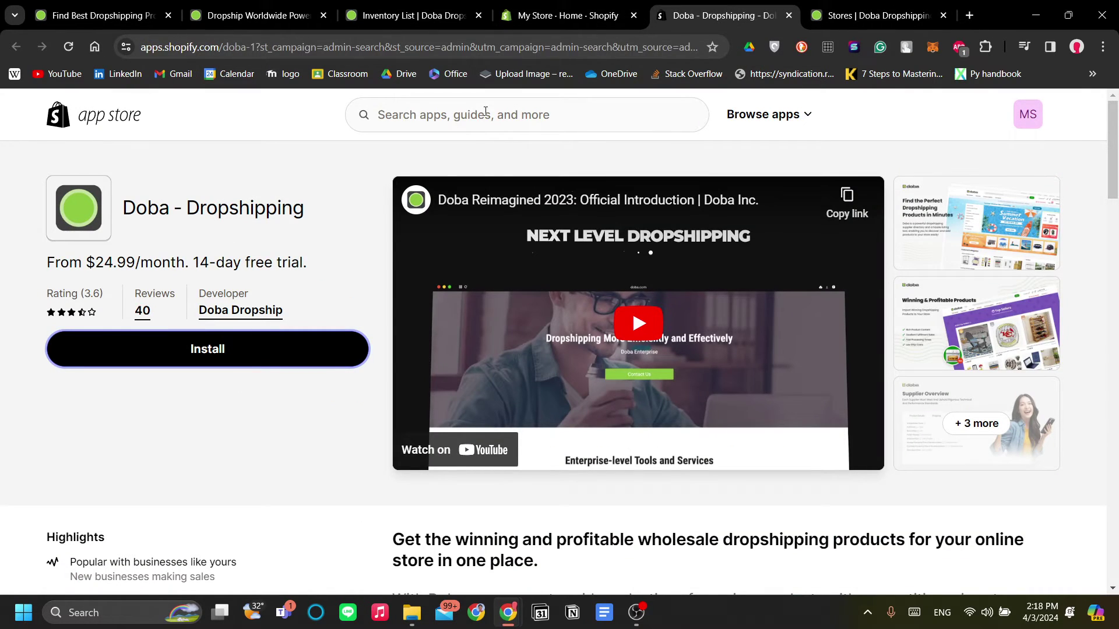
pyautogui.click(833, 11)
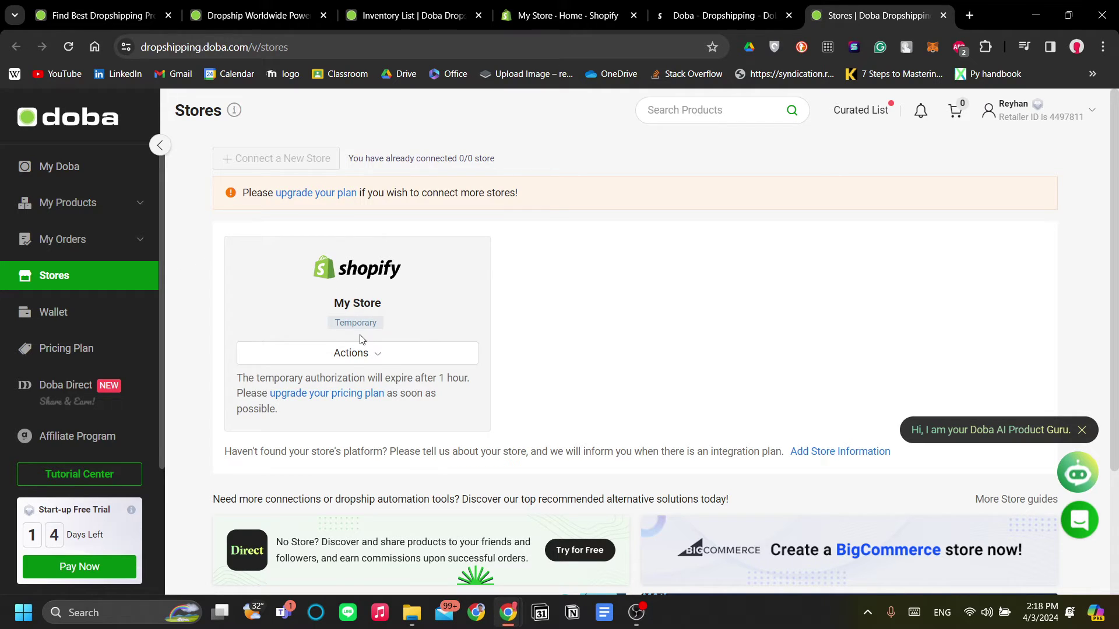
pyautogui.click(134, 216)
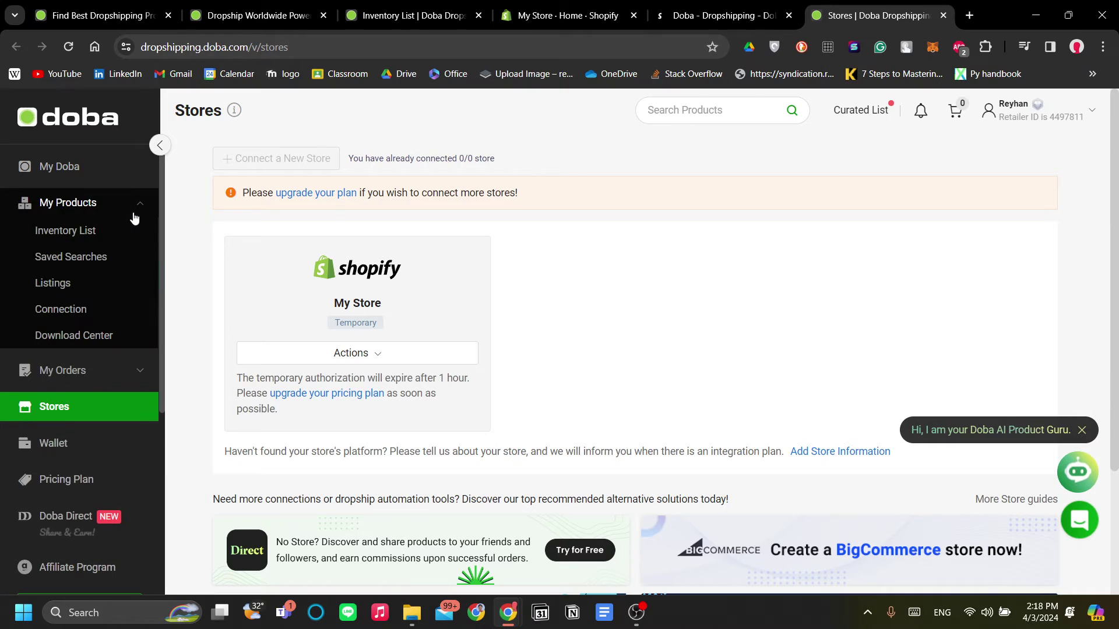
# Send the Worldwide Power Adapter to List to Store, dismiss the free-trial notice, and return to Shopify home
pyautogui.click(103, 238)
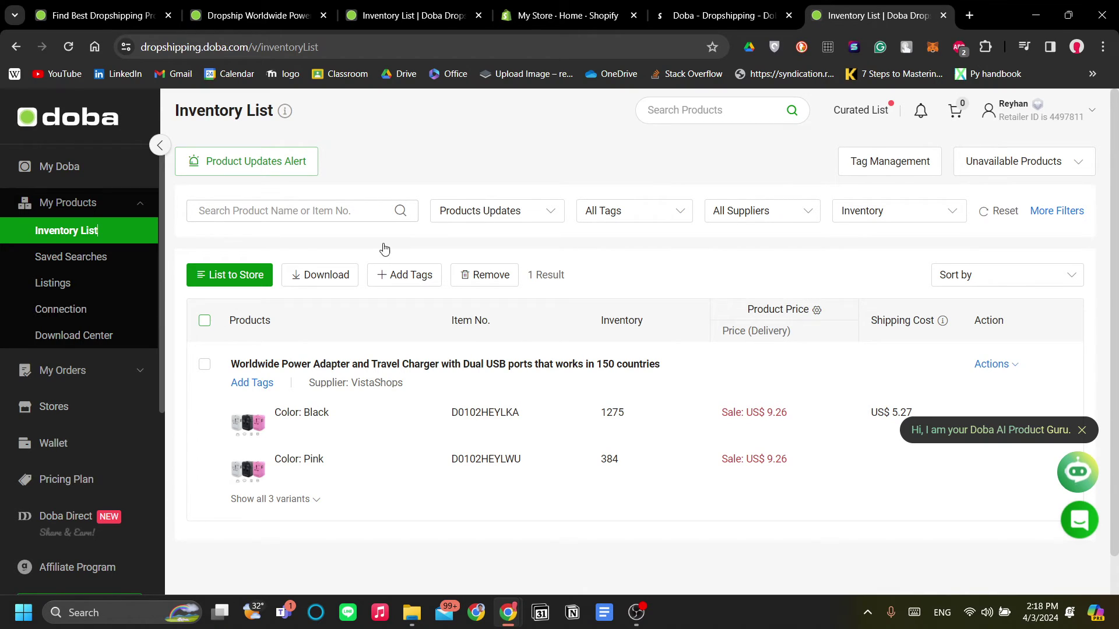
pyautogui.click(204, 321)
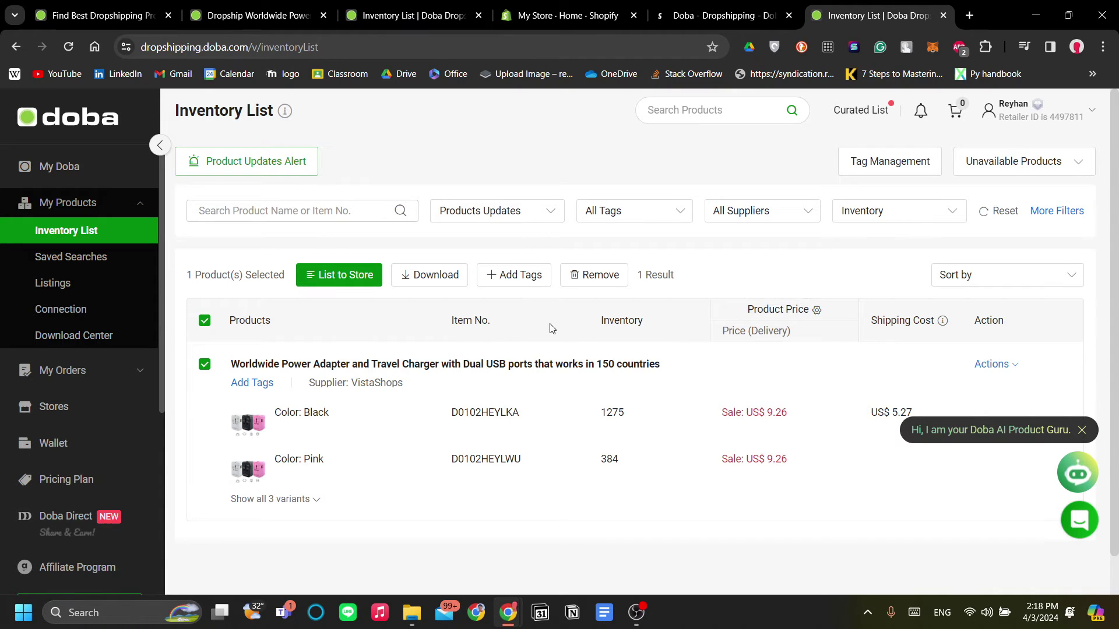
pyautogui.click(363, 279)
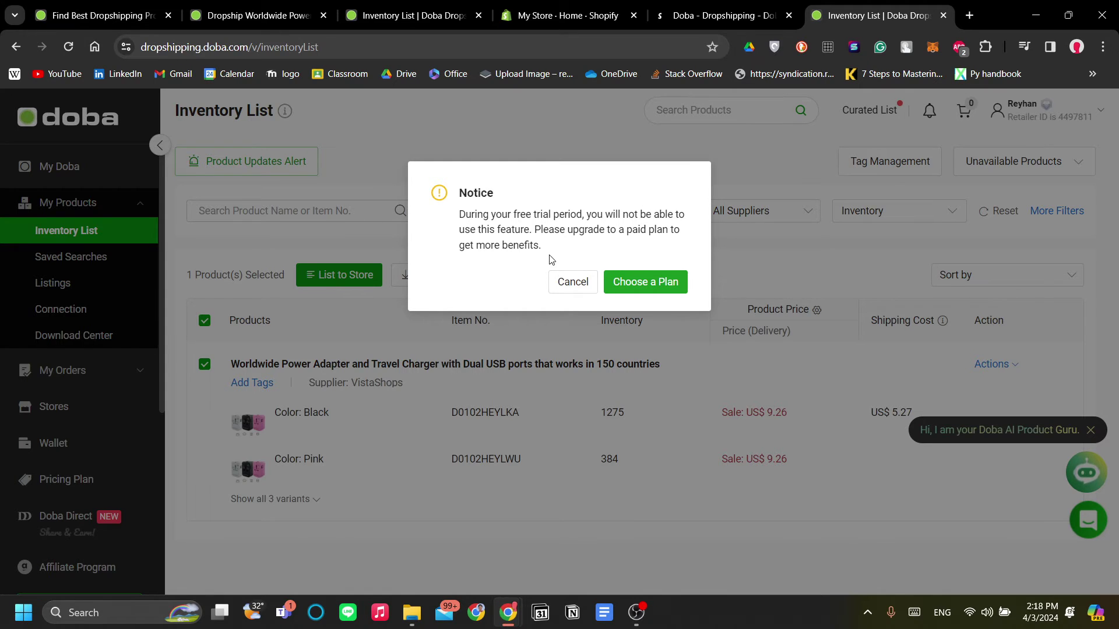
pyautogui.click(573, 282)
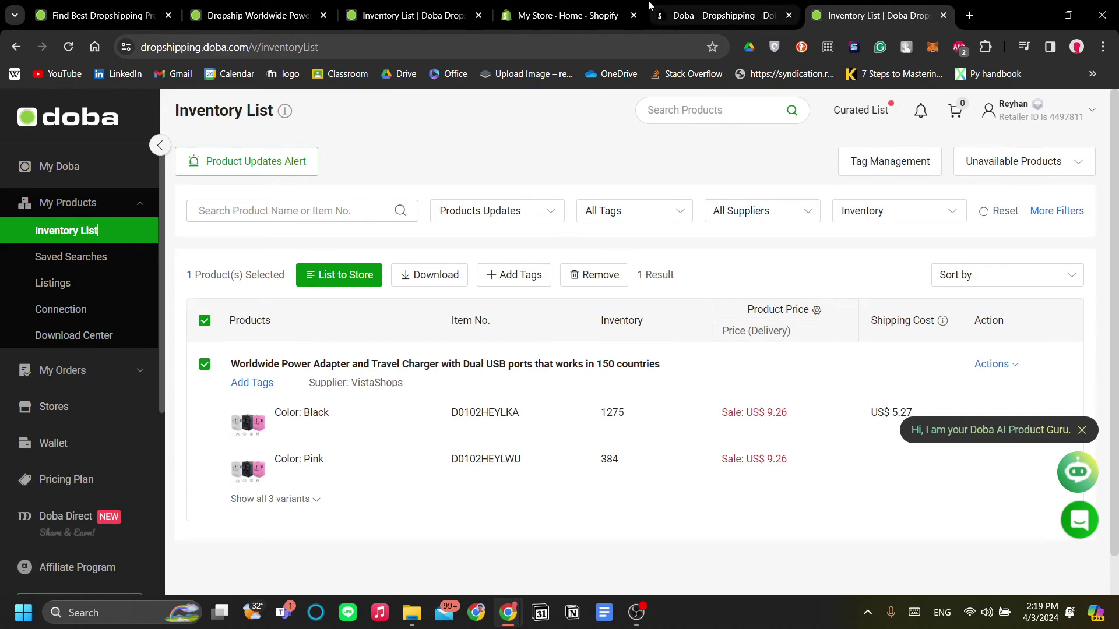
pyautogui.click(568, 15)
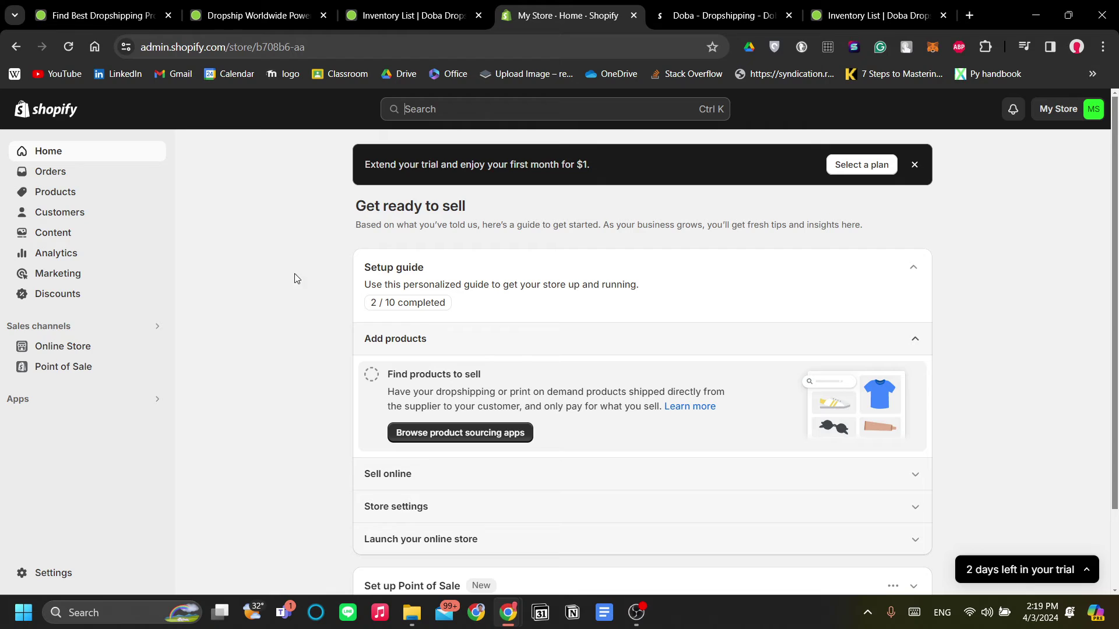
# Open the Example T-Shirt editor from Shopify's three-item Products list
pyautogui.click(91, 195)
pyautogui.click(875, 15)
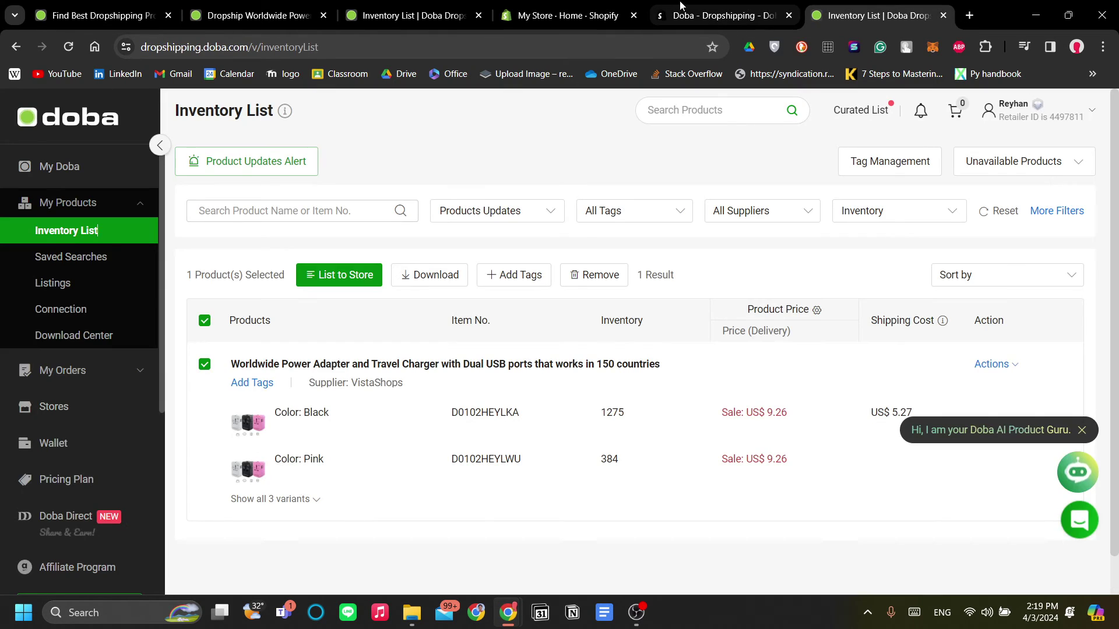
pyautogui.click(569, 15)
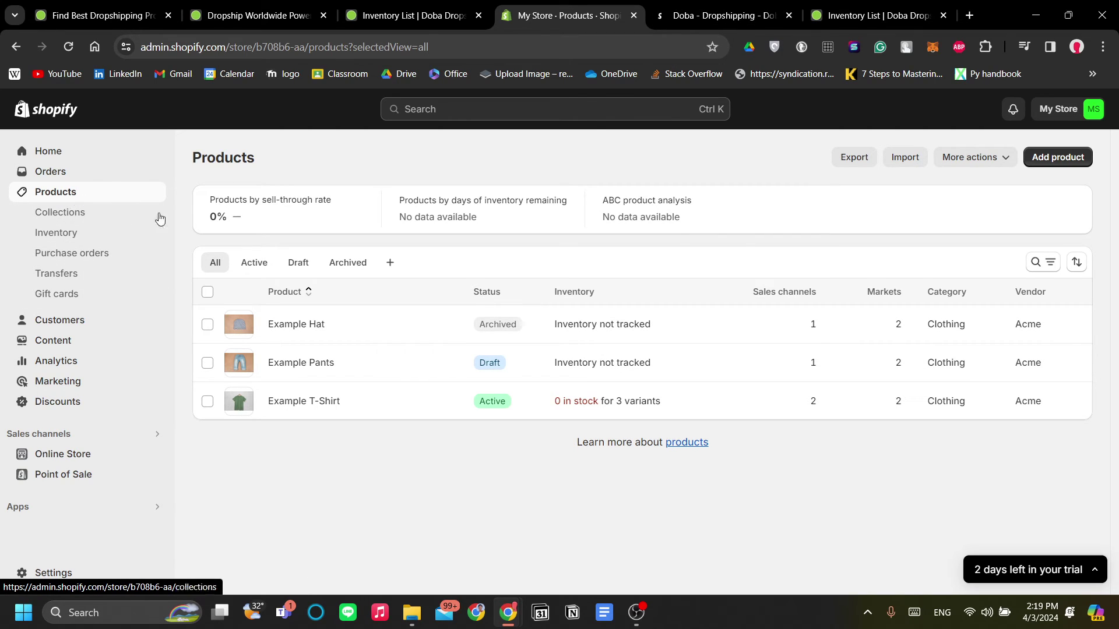
pyautogui.click(385, 414)
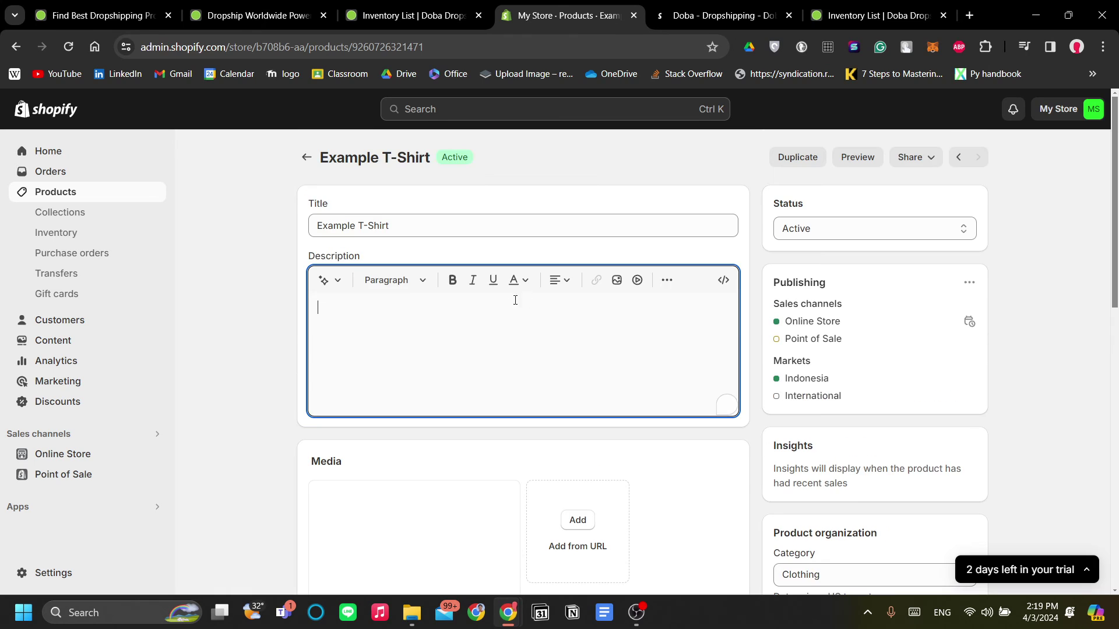
pyautogui.scroll(-3, 424, 321)
pyautogui.scroll(-2, 424, 321)
pyautogui.scroll(-1, 442, 308)
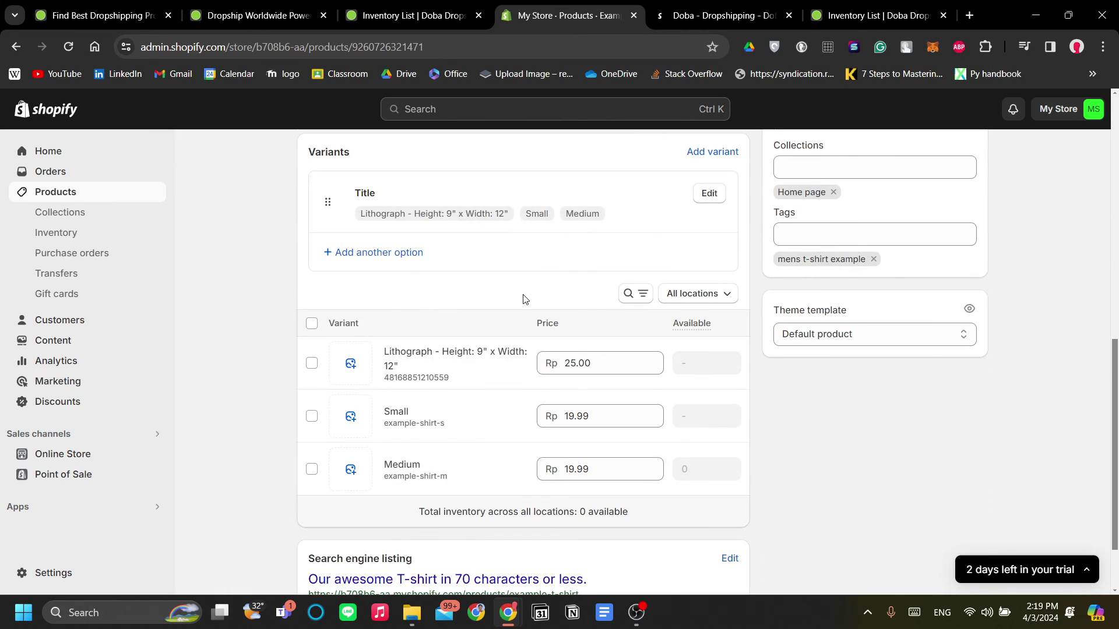
pyautogui.scroll(-1, 523, 299)
pyautogui.scroll(3, 480, 324)
pyautogui.scroll(3, 580, 380)
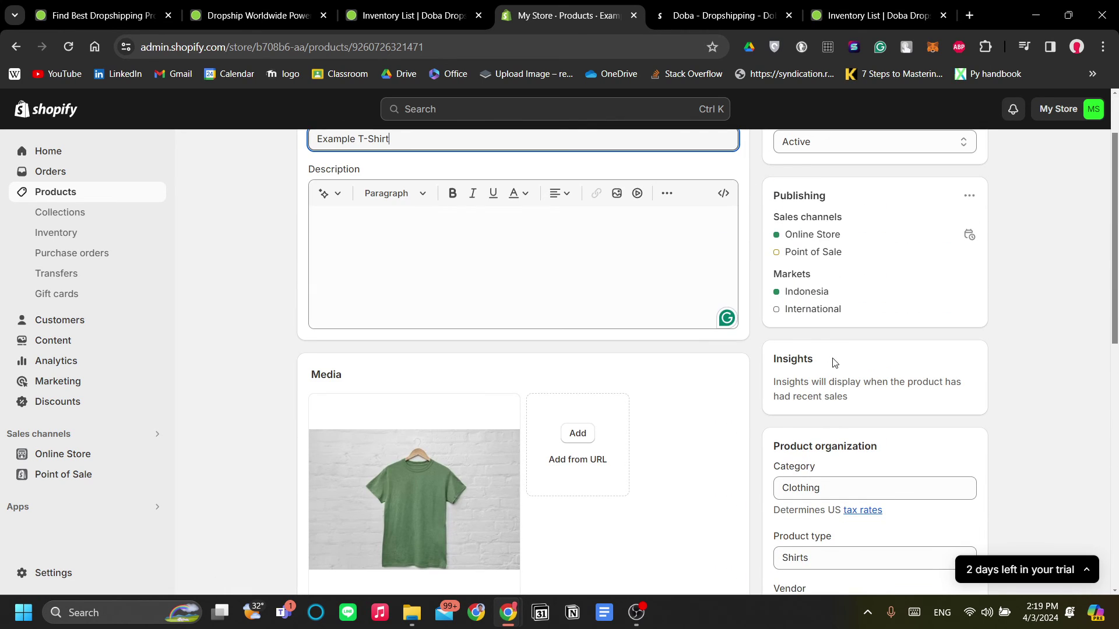
pyautogui.scroll(2, 832, 362)
pyautogui.scroll(-2, 836, 317)
pyautogui.scroll(-1, 836, 343)
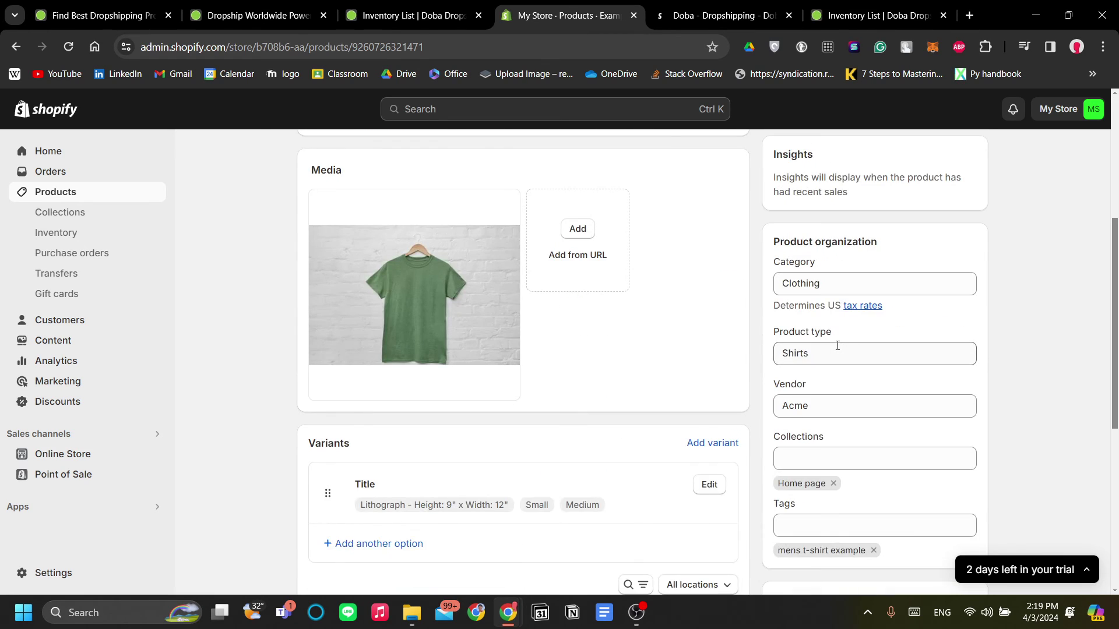
pyautogui.scroll(-2, 837, 345)
pyautogui.scroll(2, 853, 403)
pyautogui.scroll(2, 720, 400)
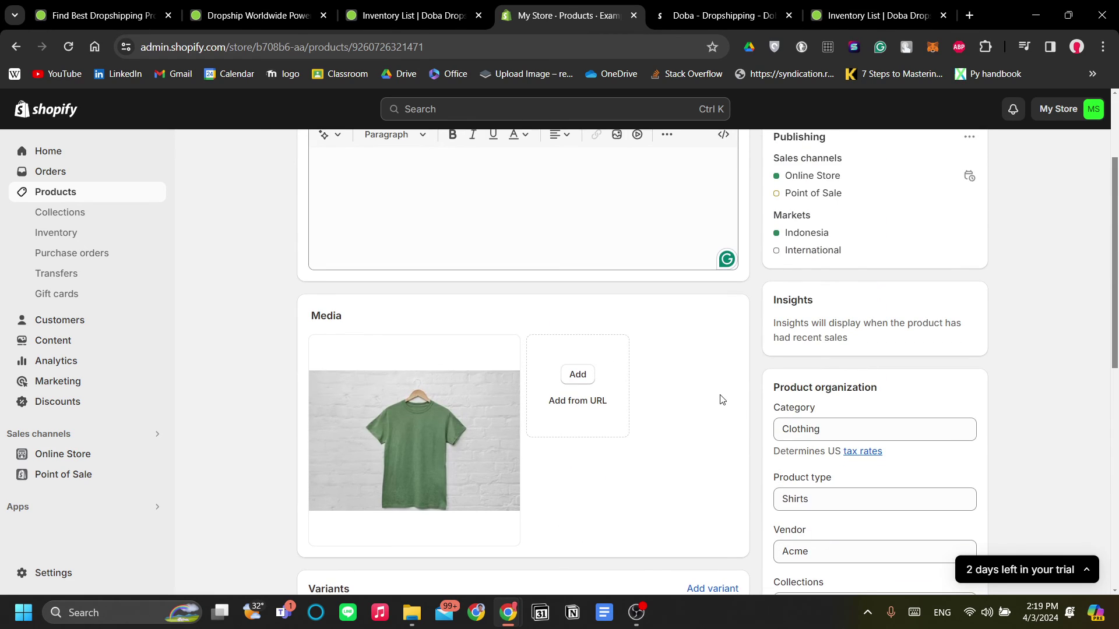
pyautogui.scroll(1, 722, 397)
pyautogui.scroll(-2, 722, 397)
pyautogui.scroll(3, 723, 398)
pyautogui.scroll(-3, 722, 397)
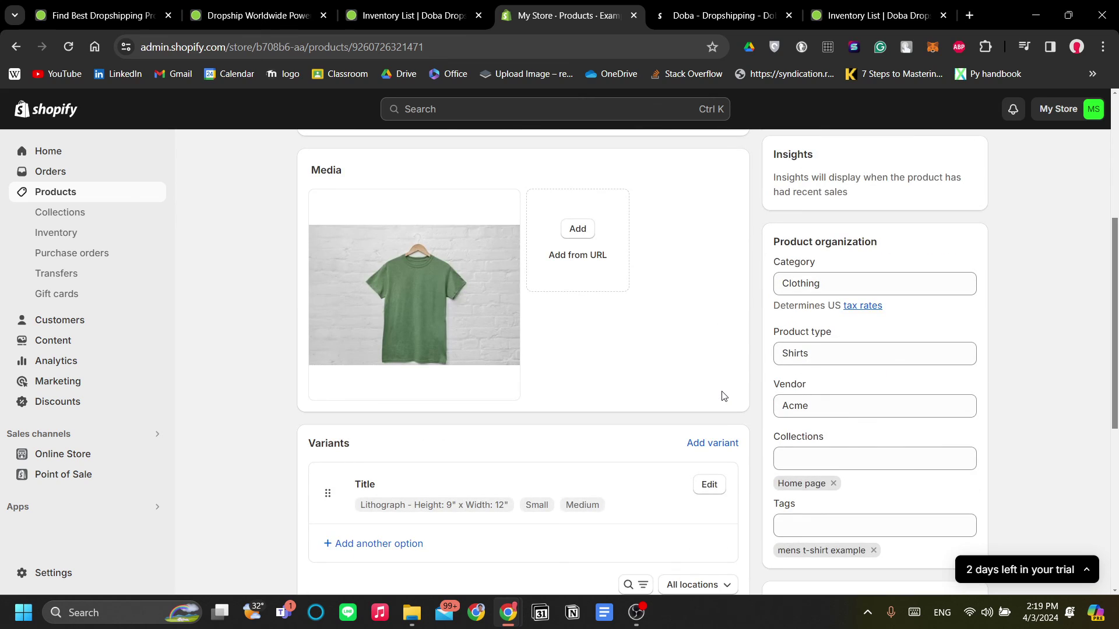
pyautogui.scroll(-1, 722, 397)
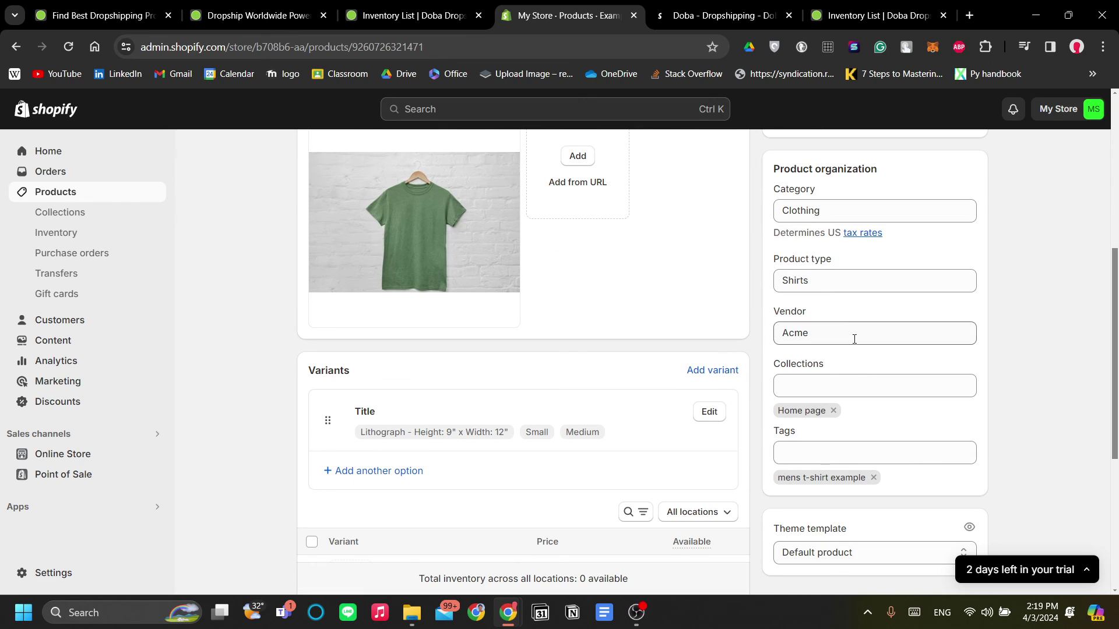
pyautogui.click(817, 387)
pyautogui.click(717, 15)
pyautogui.click(573, 16)
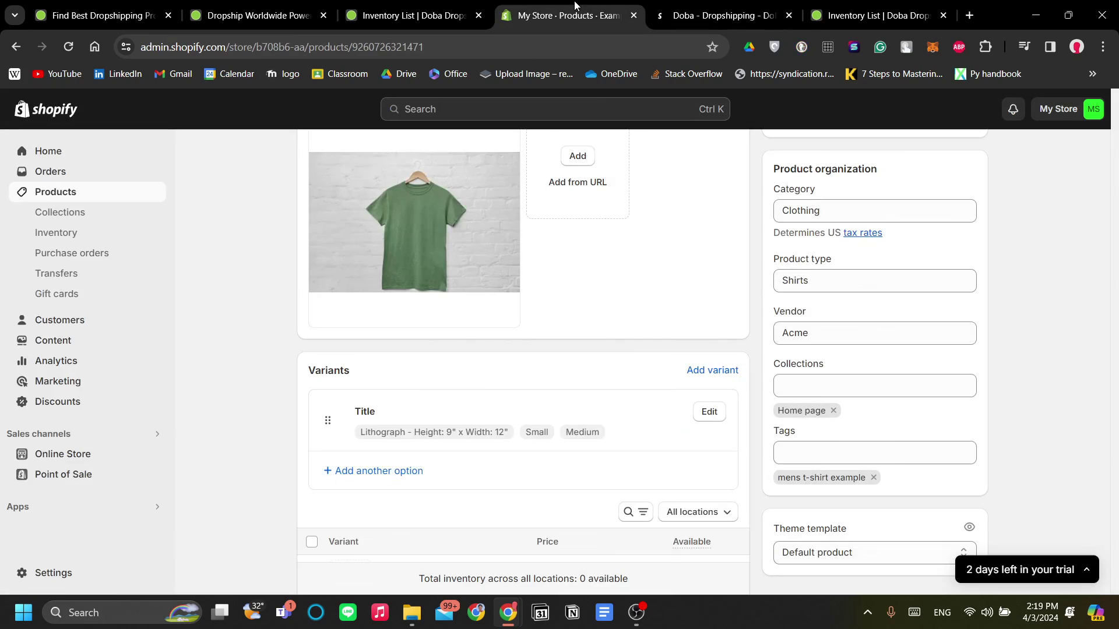